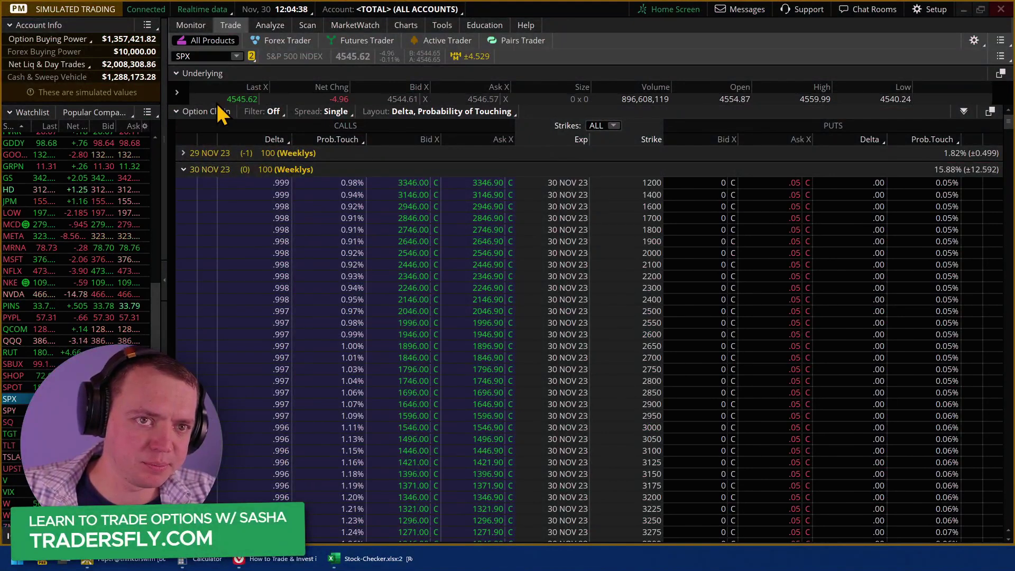
Step: Collapse the 30 NOV 23 SPX expiration and expand the 7 DEC 23 strikes
scroll(209, 169, "down", 2)
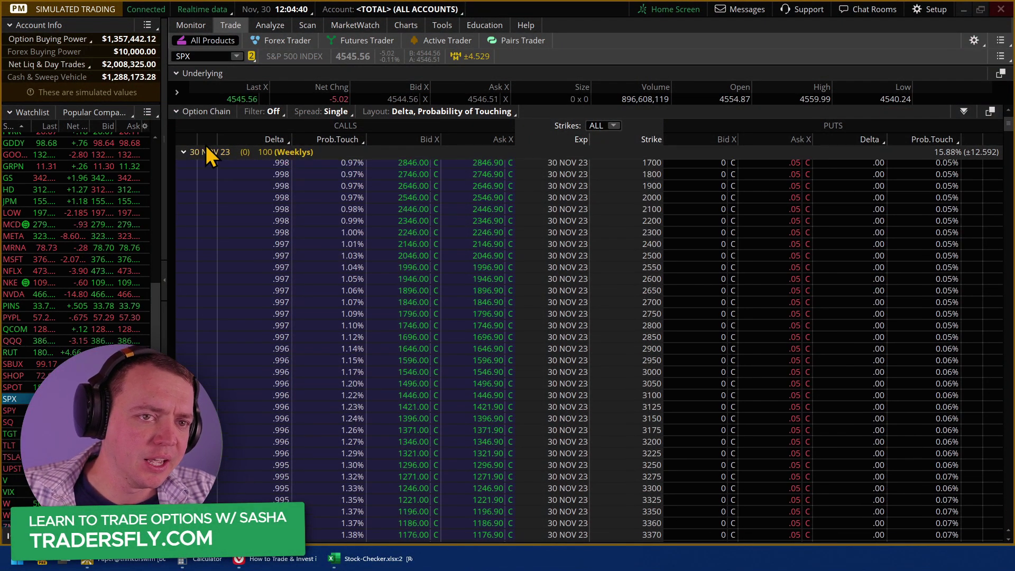
left_click(185, 152)
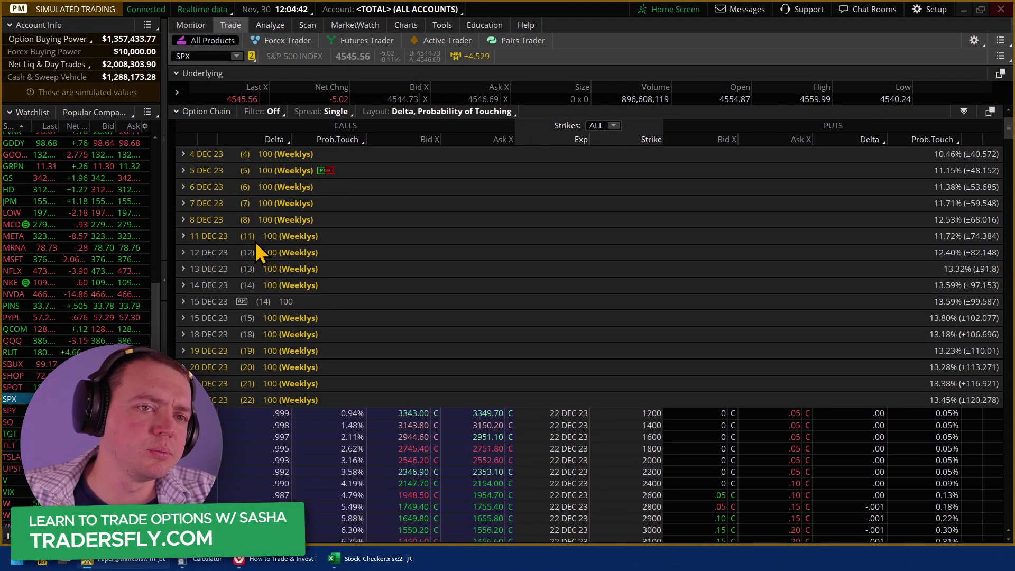
left_click(205, 205)
scroll(969, 312, "down", 10)
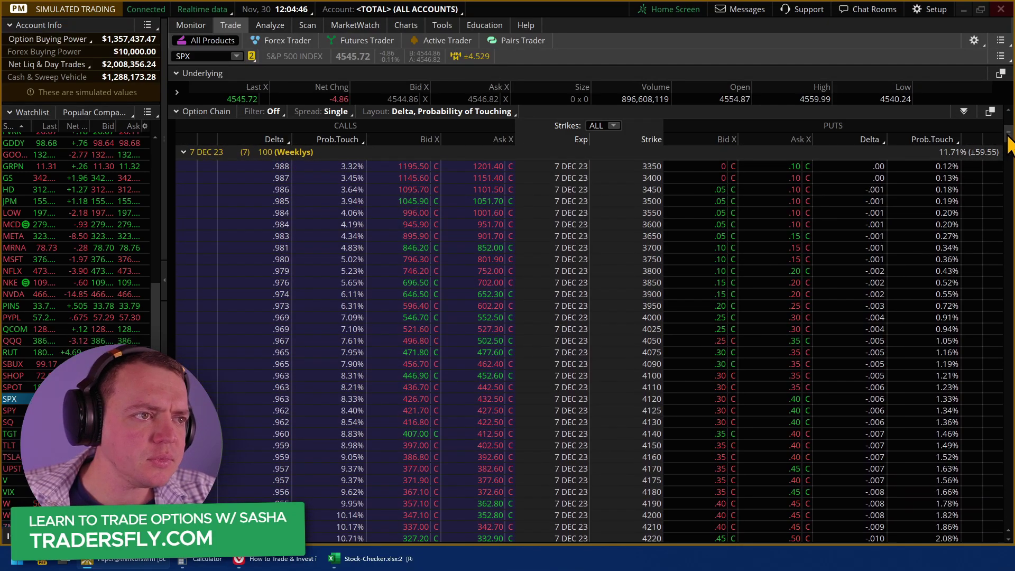
scroll(589, 349, "down", 11)
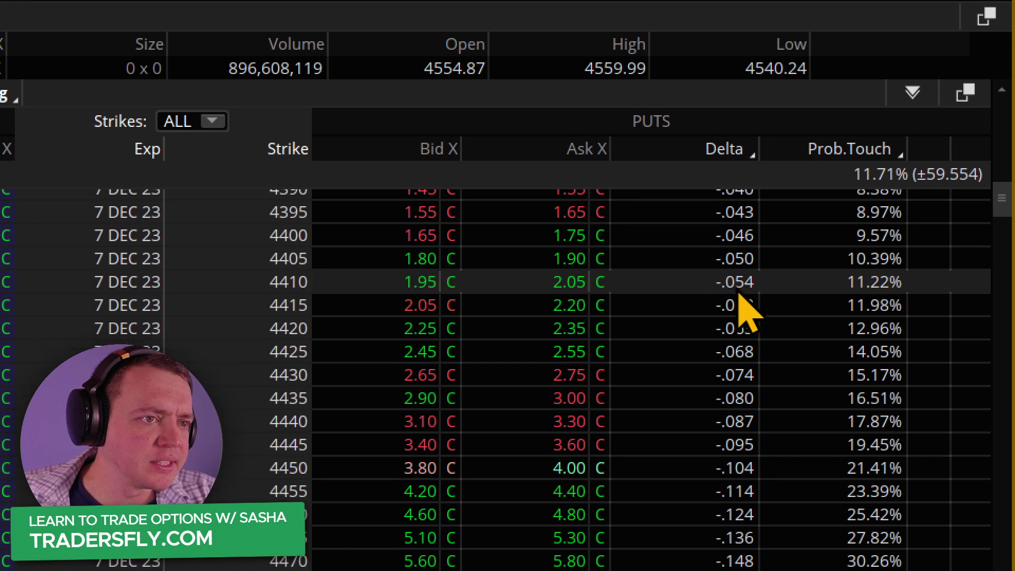
scroll(740, 307, "up", 3)
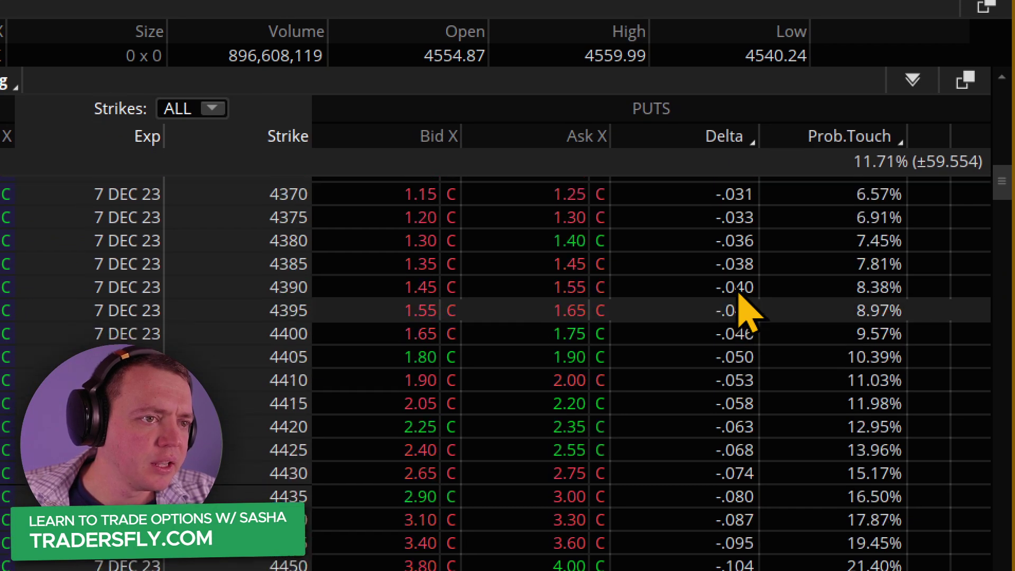
scroll(743, 312, "up", 2)
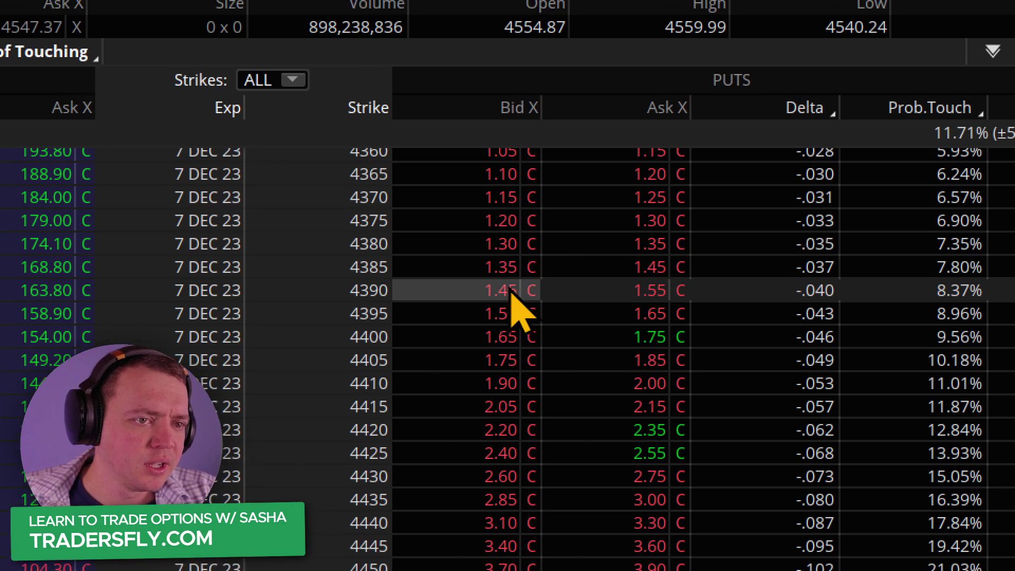
Step: Create a sell put vertical from the 4390 put, selling 4390 and buying 4385
left_click(511, 291)
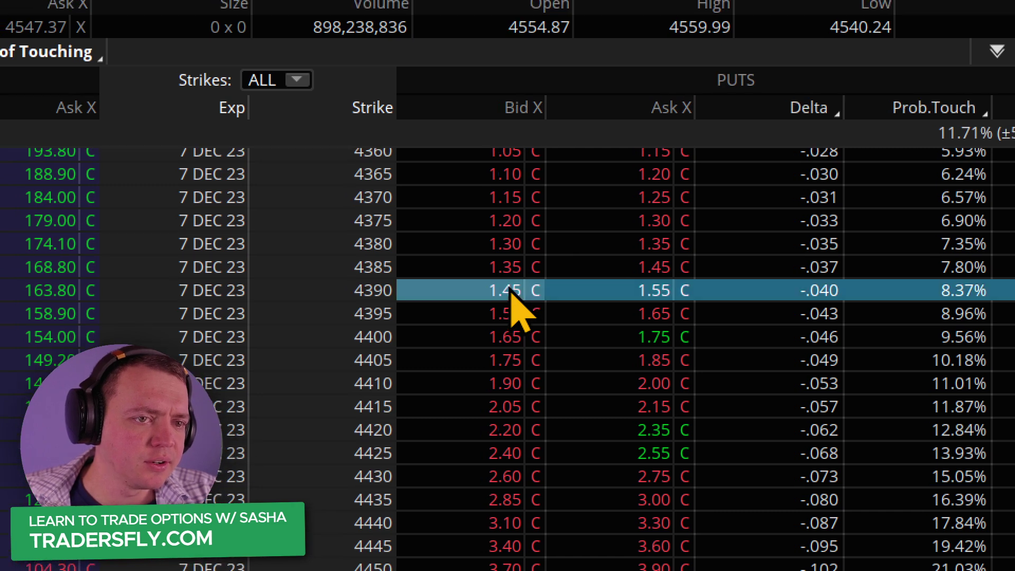
right_click(511, 290)
mouse_move(513, 297)
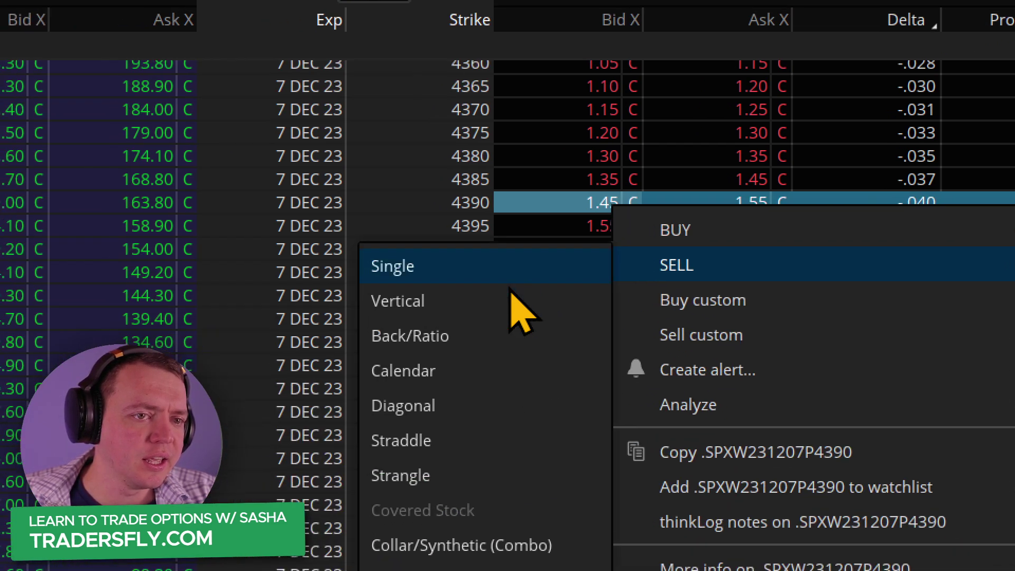
left_click(351, 331)
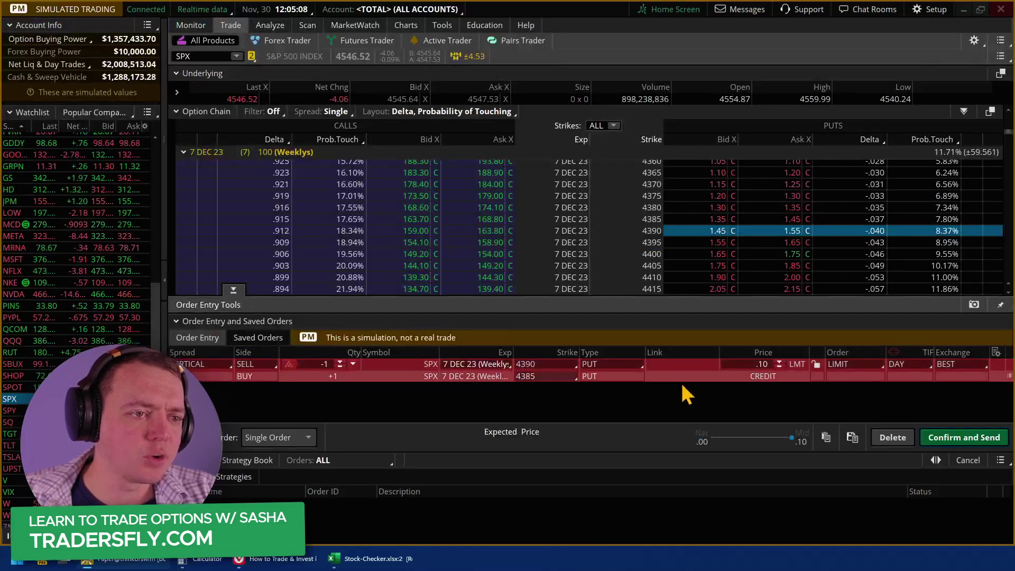
right_click(488, 441)
Step: Load the spread into Analyze and move its long put to the 4370 strike
left_click(733, 468)
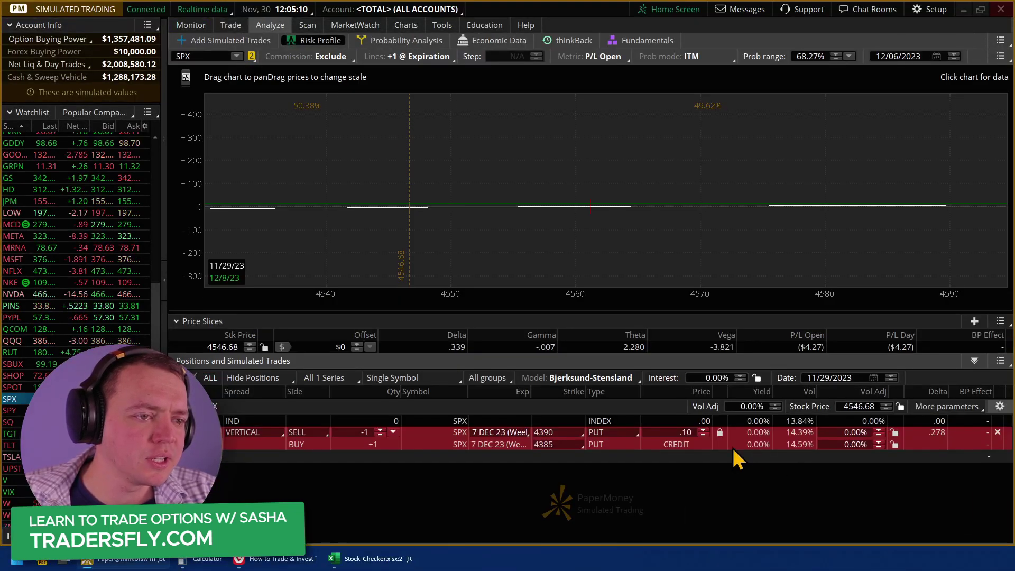
left_click(557, 444)
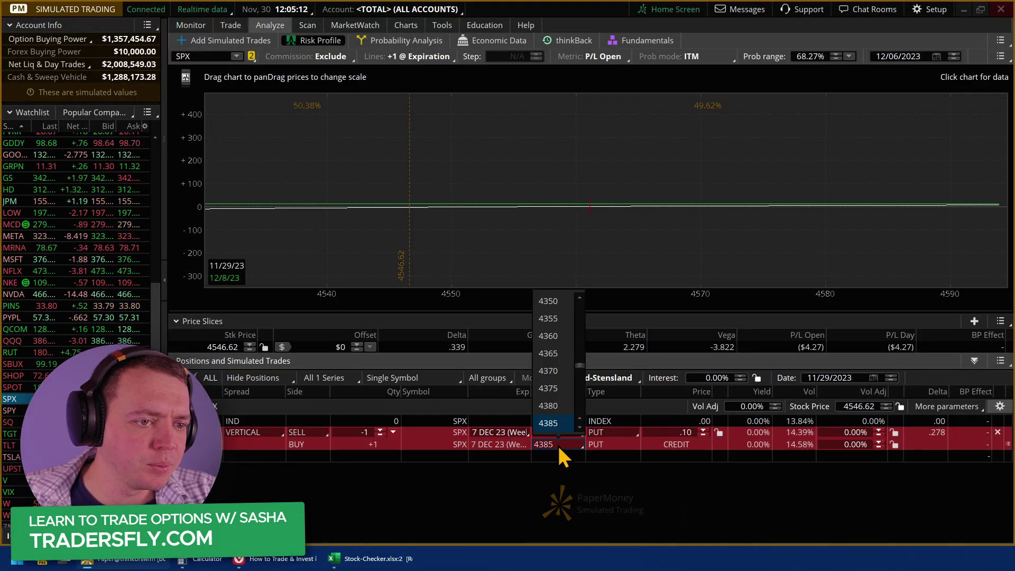
left_click(558, 372)
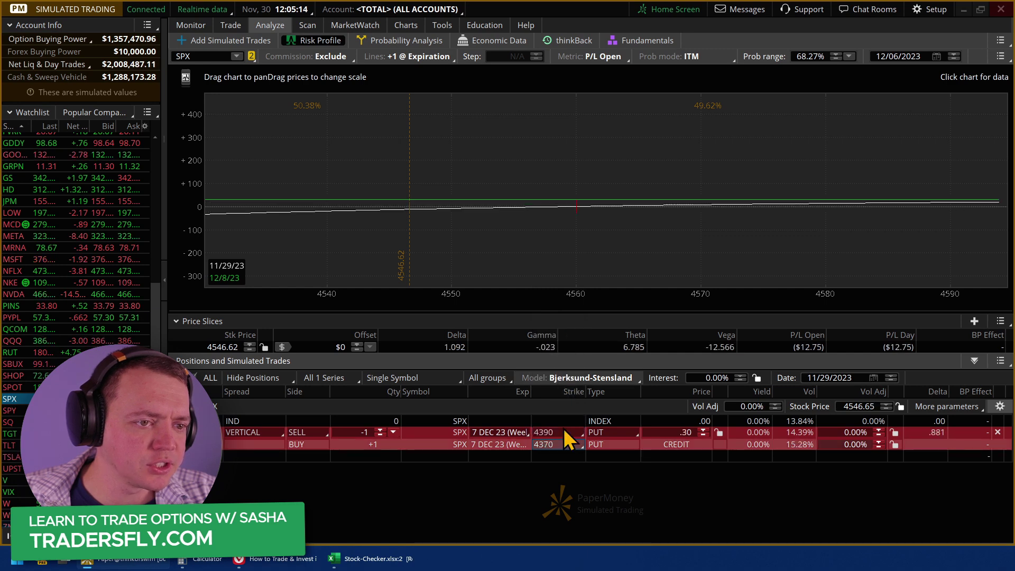
Step: Pan and rescale the risk graph's price axis to expose the loss region near 4497
left_click_drag(672, 295, 442, 294)
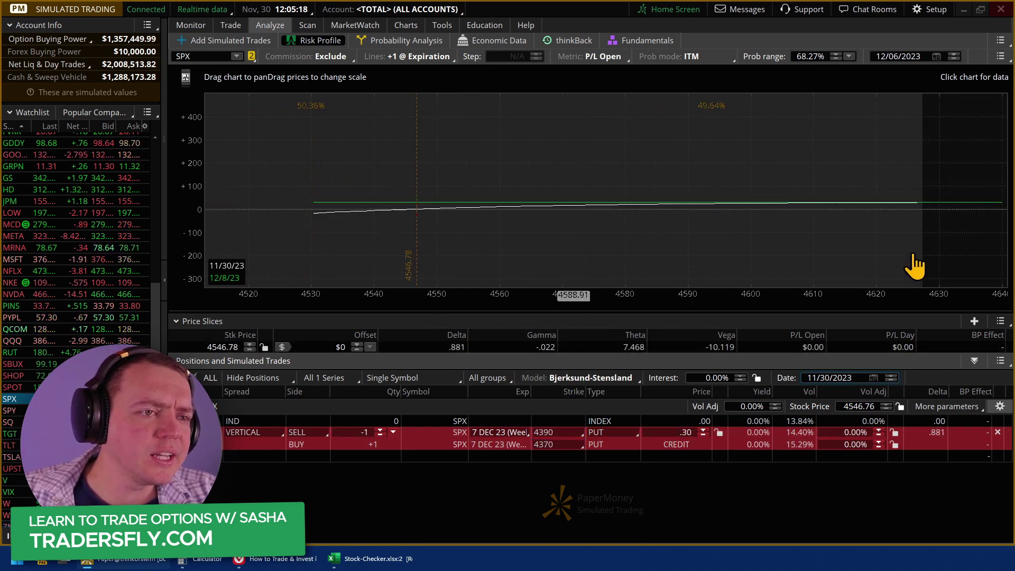
left_click_drag(616, 285, 780, 257)
left_click(693, 272)
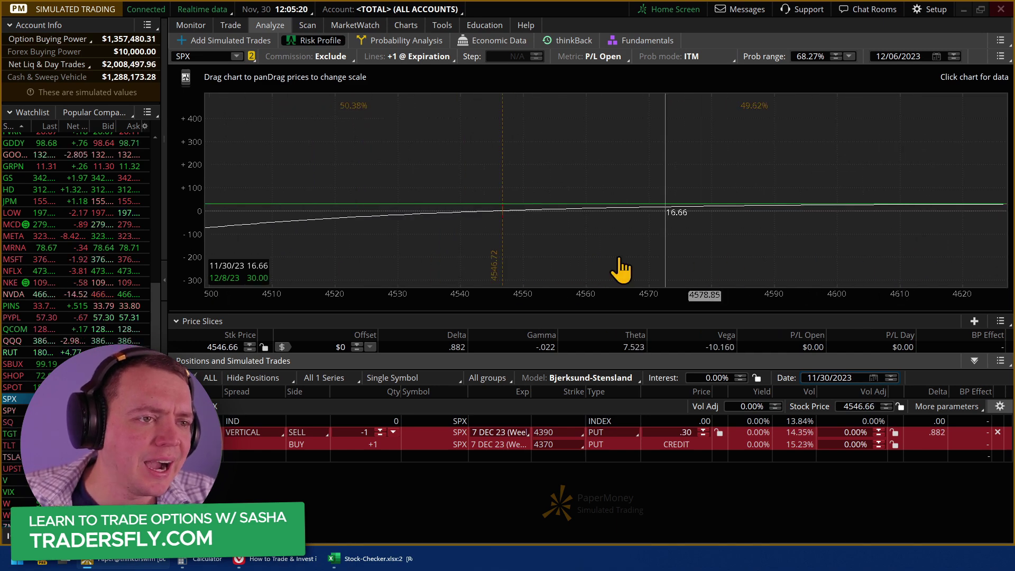
left_click_drag(673, 267, 505, 309)
left_click(520, 241)
left_click_drag(721, 246, 902, 227)
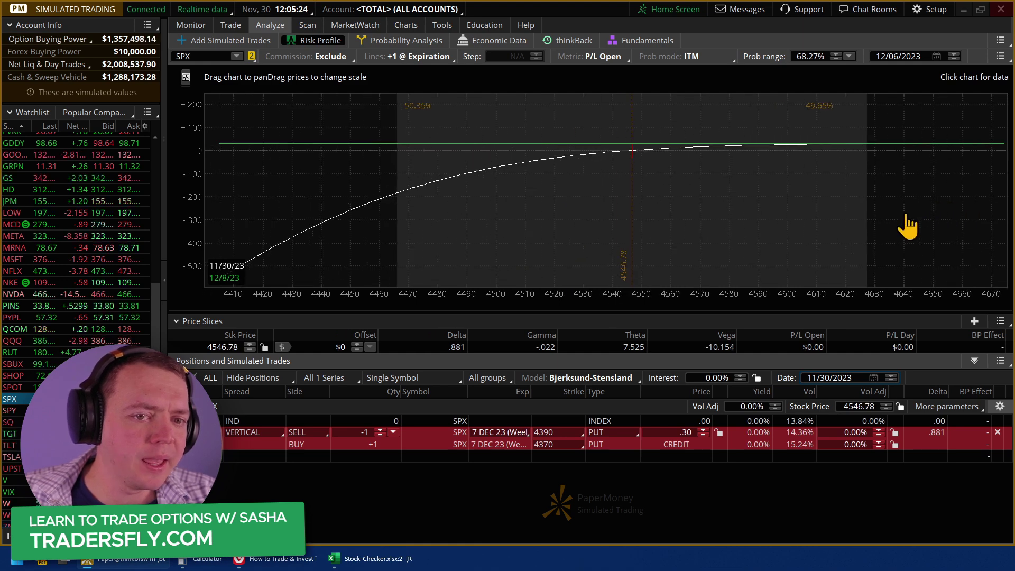
left_click(491, 244)
left_click_drag(582, 296, 447, 297)
left_click_drag(569, 243, 786, 238)
scroll(793, 239, "down", 2)
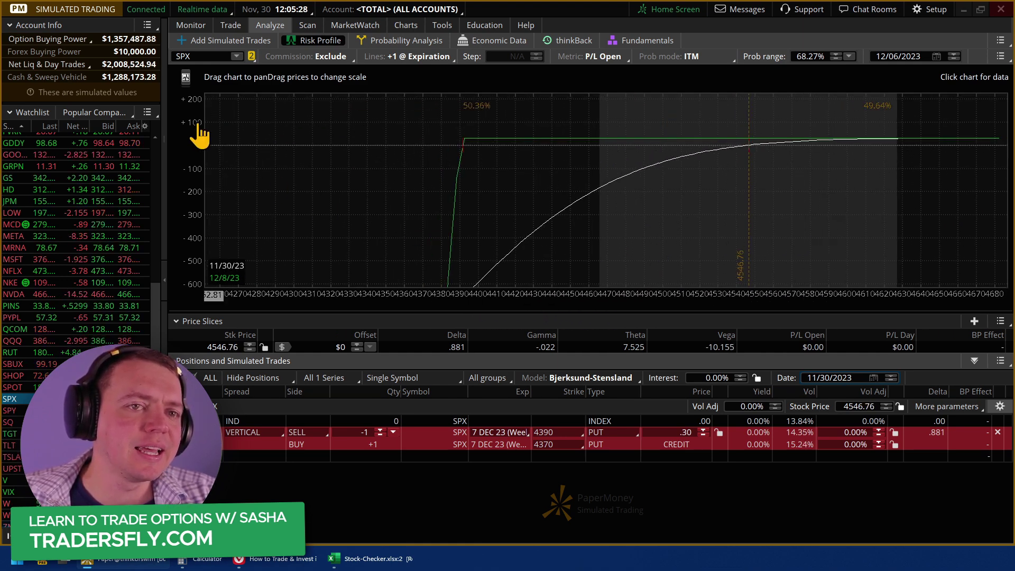
Step: Extend the P/L scale down to -2000 and fit the price range to about 4260–4750
left_click_drag(192, 129, 195, 164)
left_click(311, 248)
left_click_drag(363, 290, 256, 308)
left_click_drag(575, 248, 827, 240)
left_click_drag(190, 129, 295, 181)
scroll(229, 188, "up", 2)
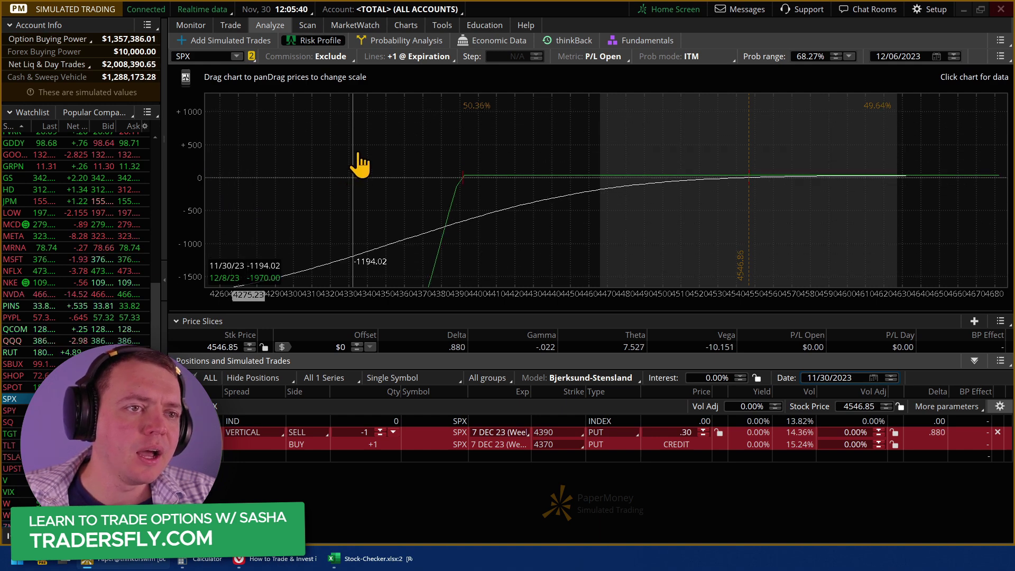
left_click_drag(359, 164, 363, 132)
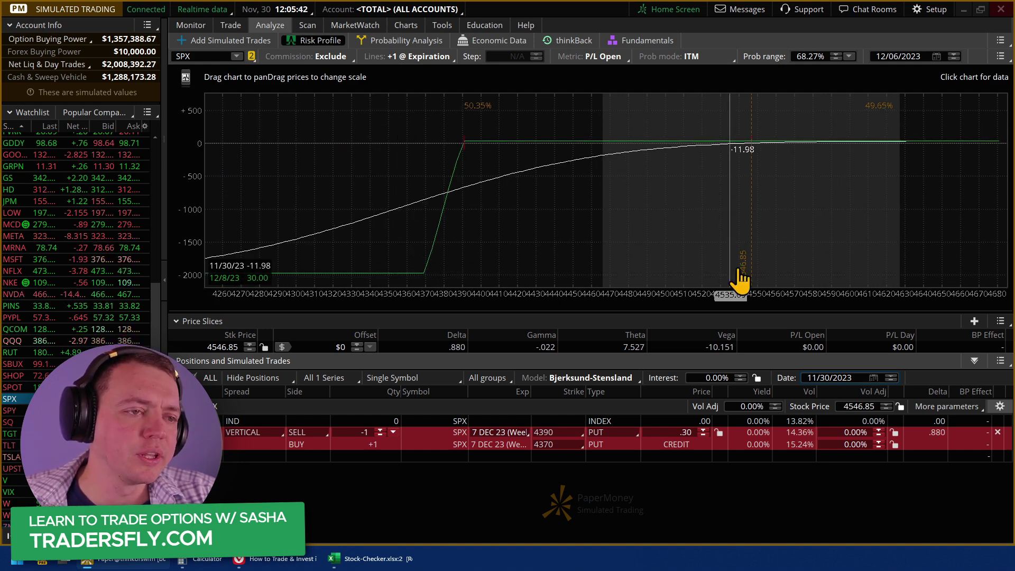
left_click_drag(743, 296, 569, 298)
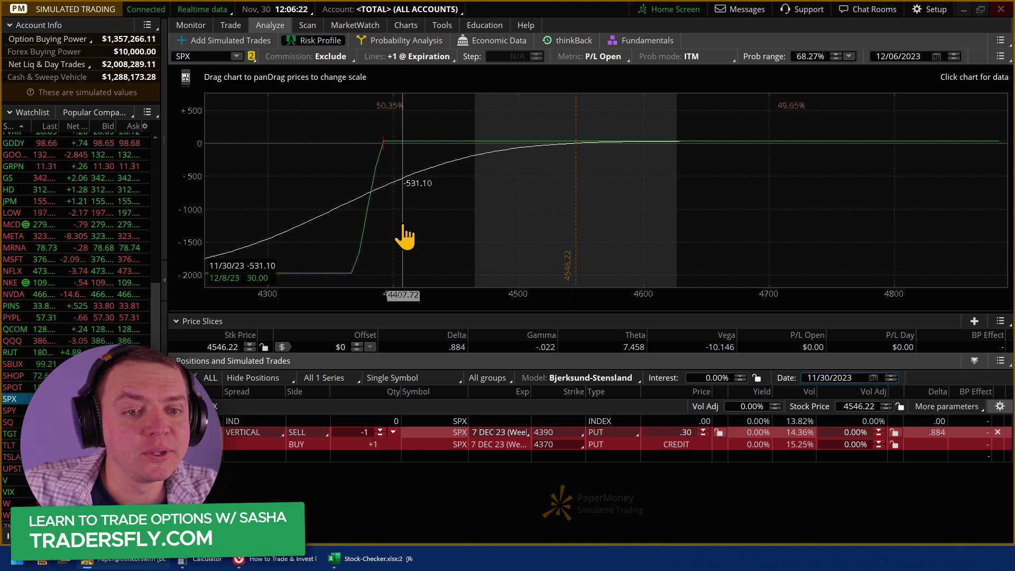
Step: Raise the spread to 20 contracts and set the risk graph to Float Y Scale
left_click(392, 432)
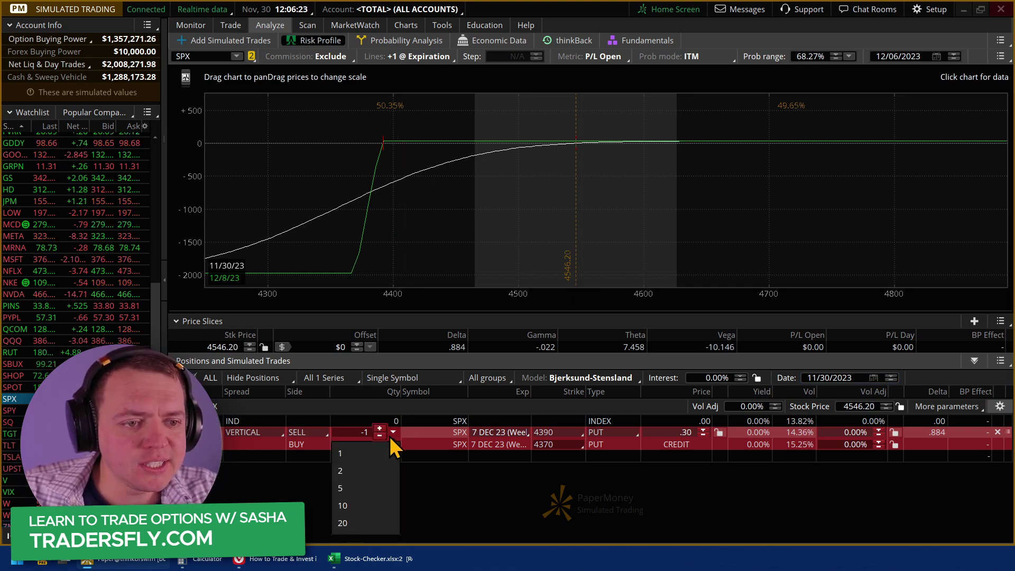
left_click(369, 526)
left_click(185, 78)
left_click(180, 104)
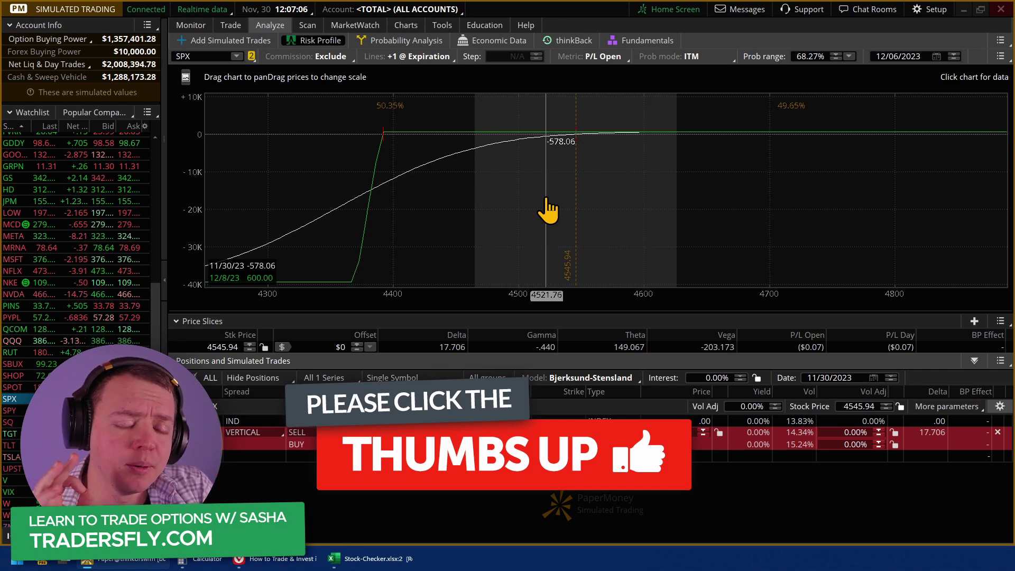
Step: In Stock-Checker.xlsx, review the 43% win rate in K56 (=K55/53), then minimize Excel
left_click(370, 558)
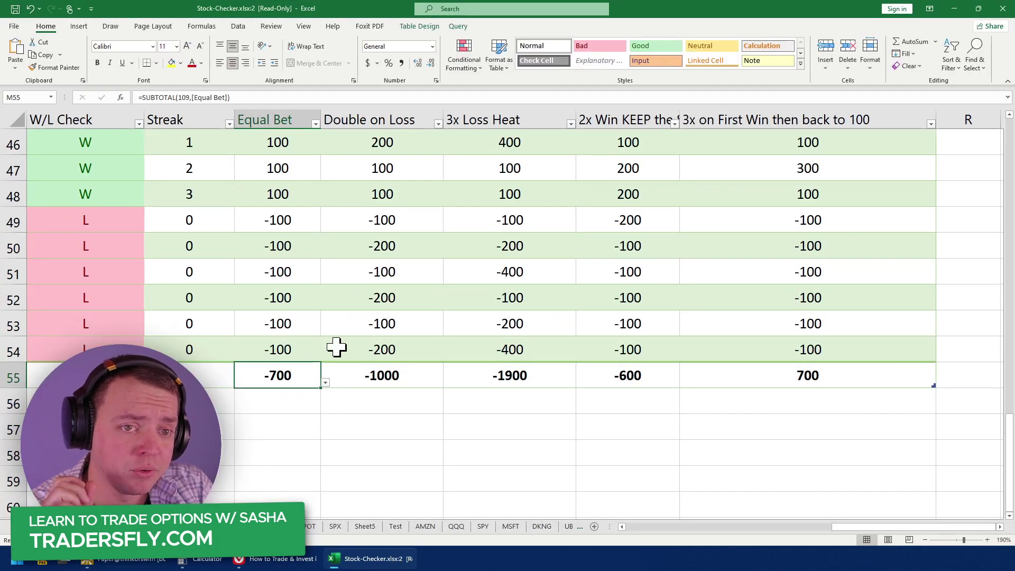
left_click(85, 401)
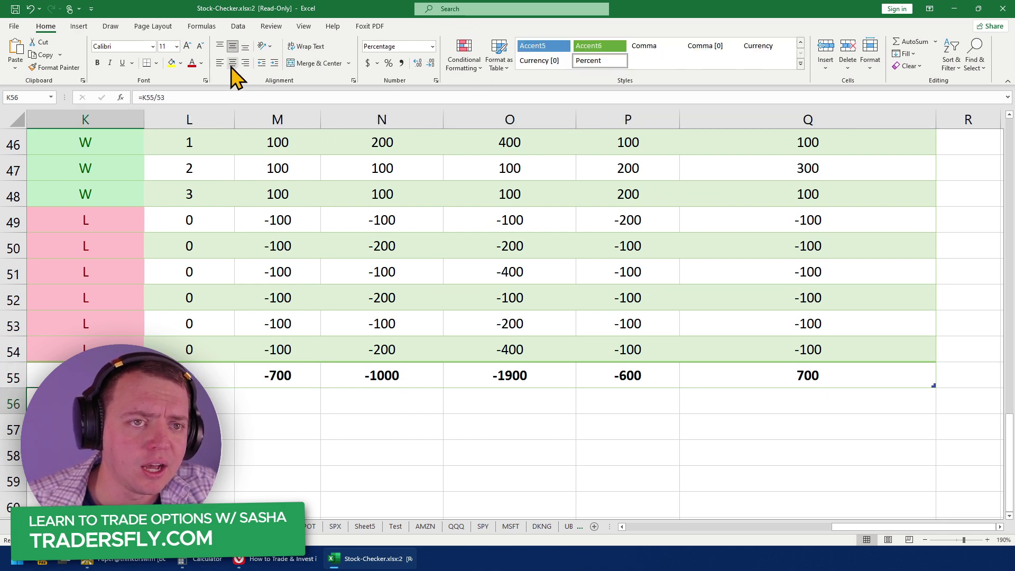
left_click_drag(189, 426, 24, 426)
left_click(402, 406)
scroll(175, 301, "up", 4)
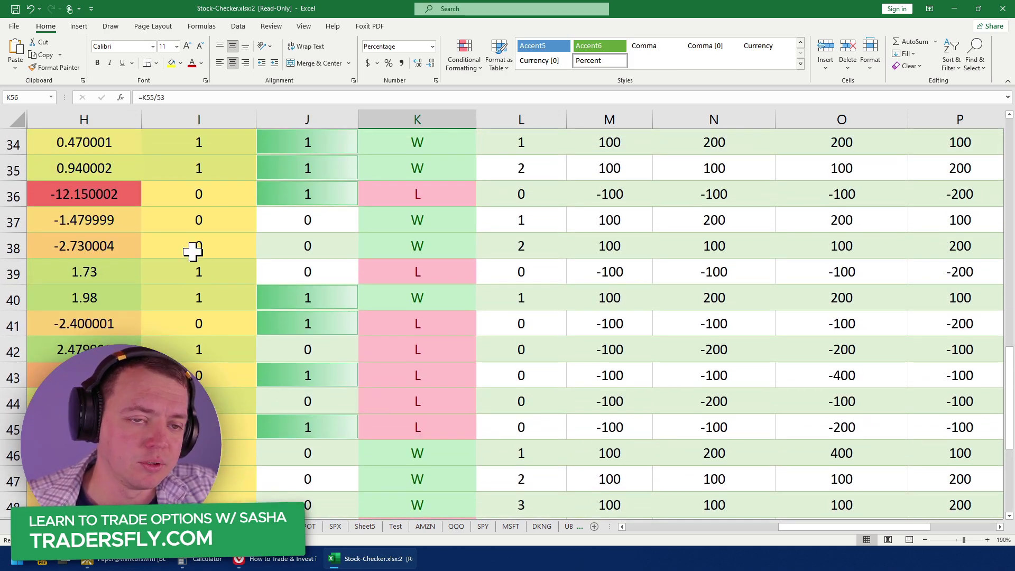
scroll(193, 252, "down", 3)
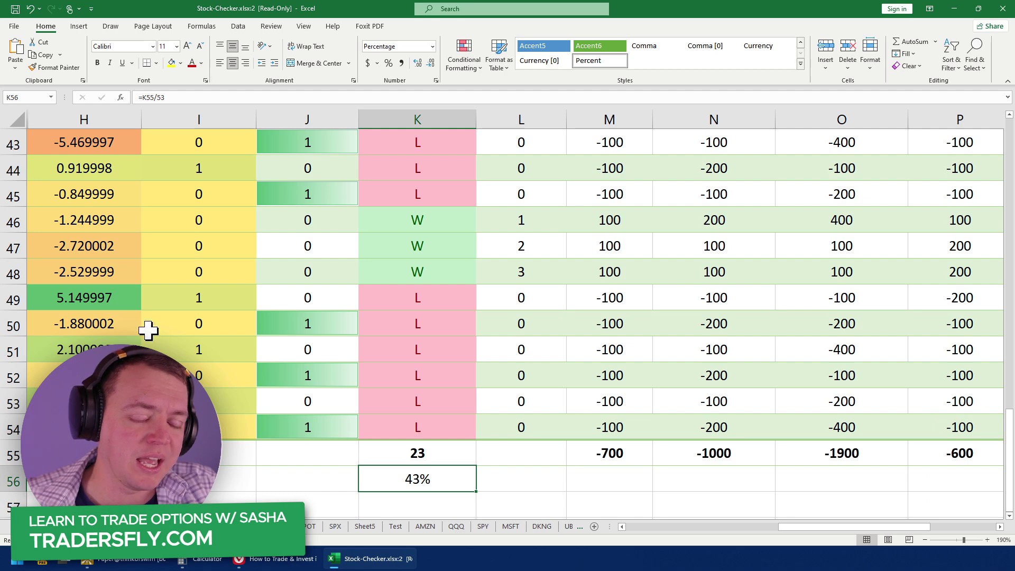
scroll(432, 464, "down", 2)
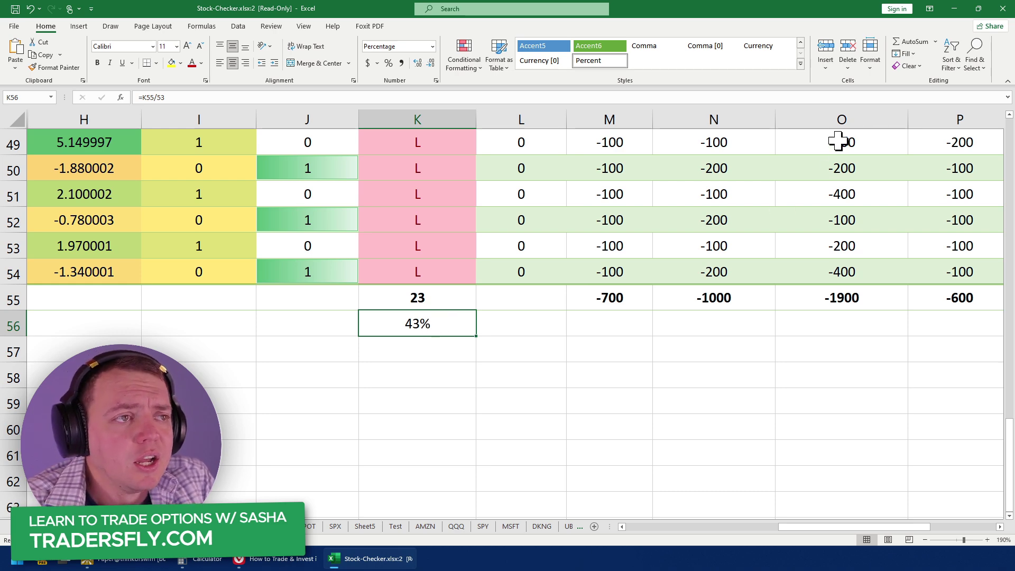
left_click(955, 9)
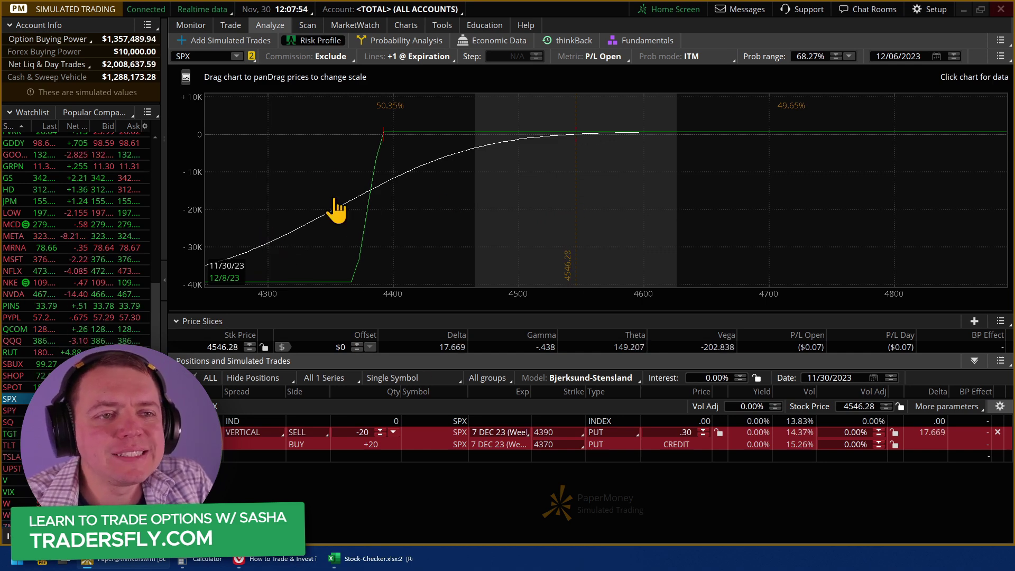
Step: Build the condor's put side: sell the 4480 put and buy the 4470 put
left_click(231, 26)
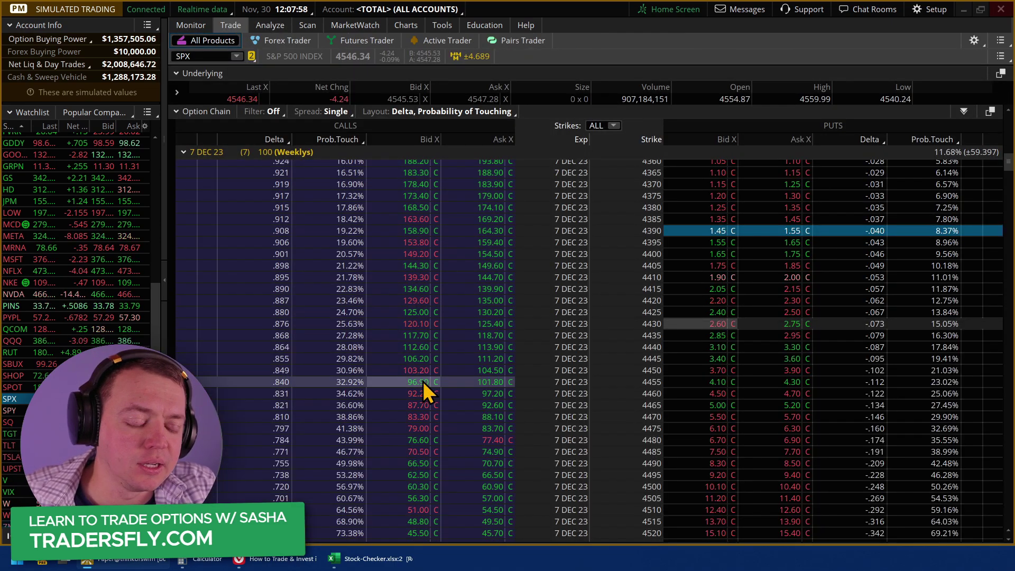
scroll(449, 383, "down", 5)
scroll(676, 349, "up", 2)
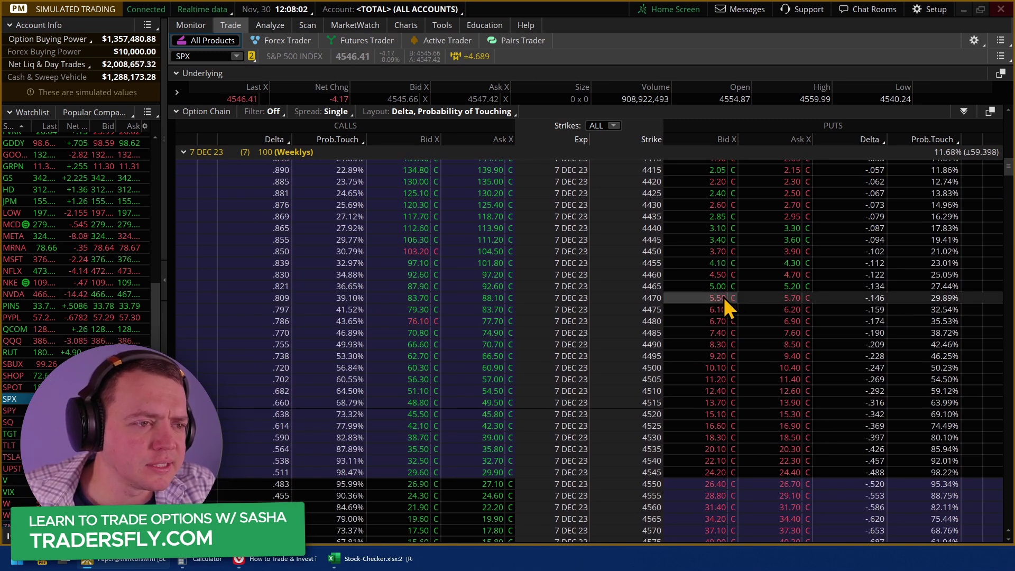
left_click(719, 319)
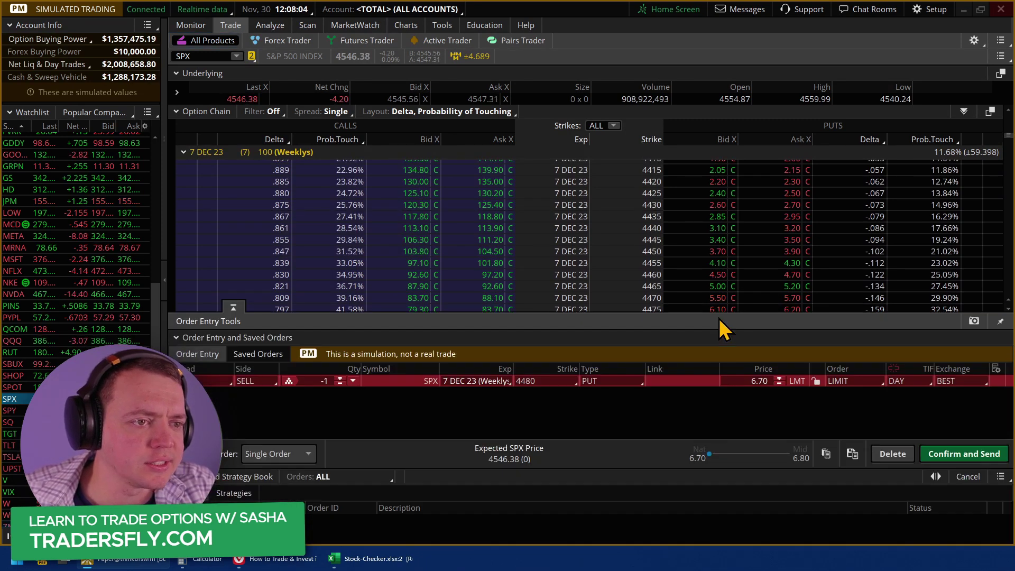
key("alt")
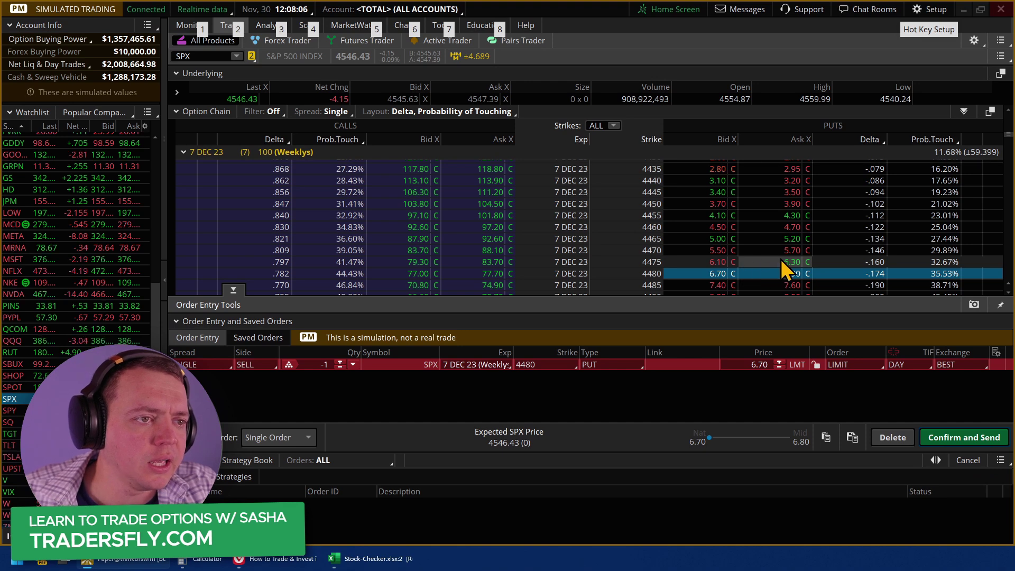
left_click(788, 252, "ctrl")
Step: Add a short 4610 call and long 4620 call, then send the iron condor to Analyze
scroll(740, 248, "down", 5)
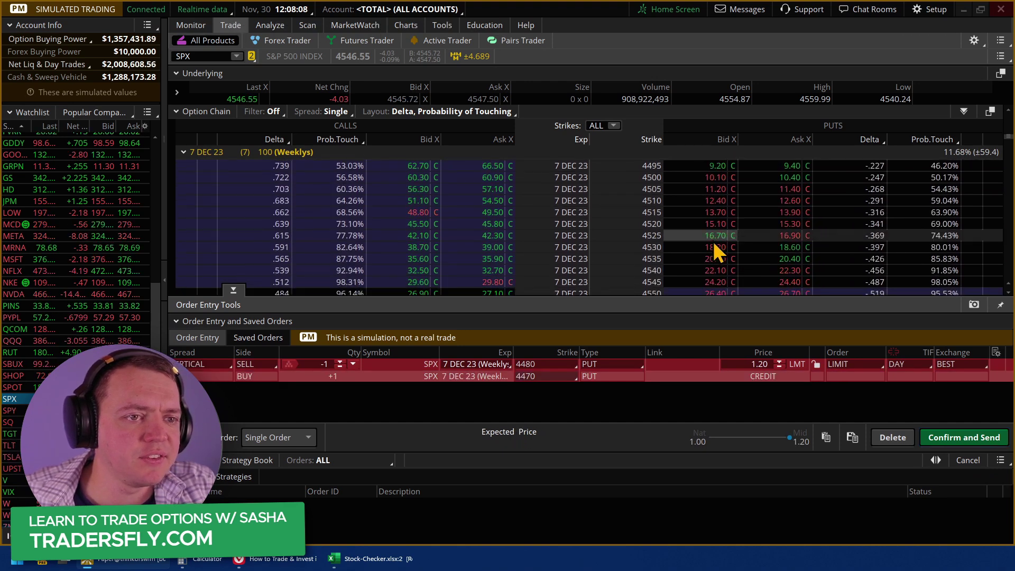
scroll(714, 234, "down", 5)
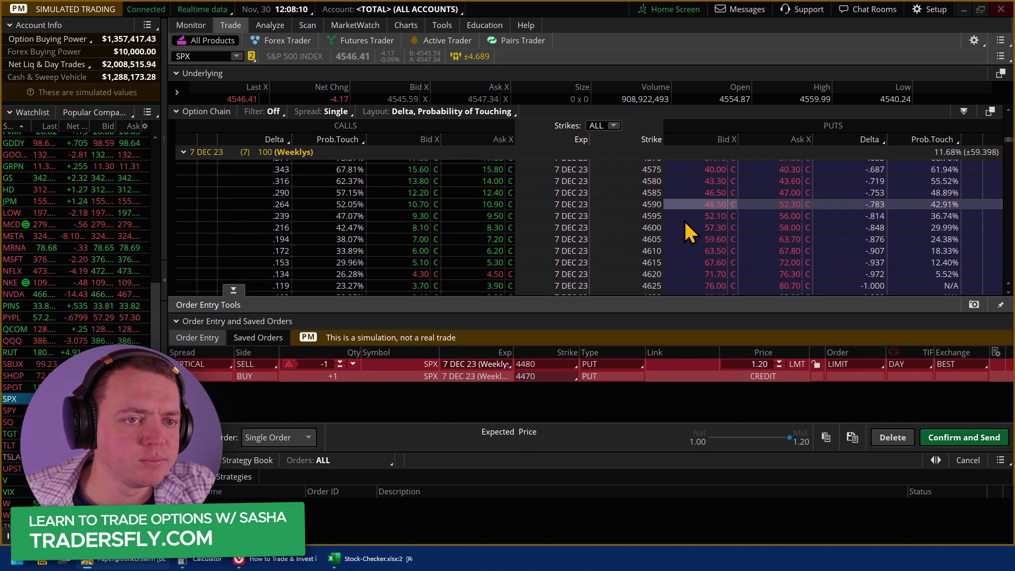
key("alt")
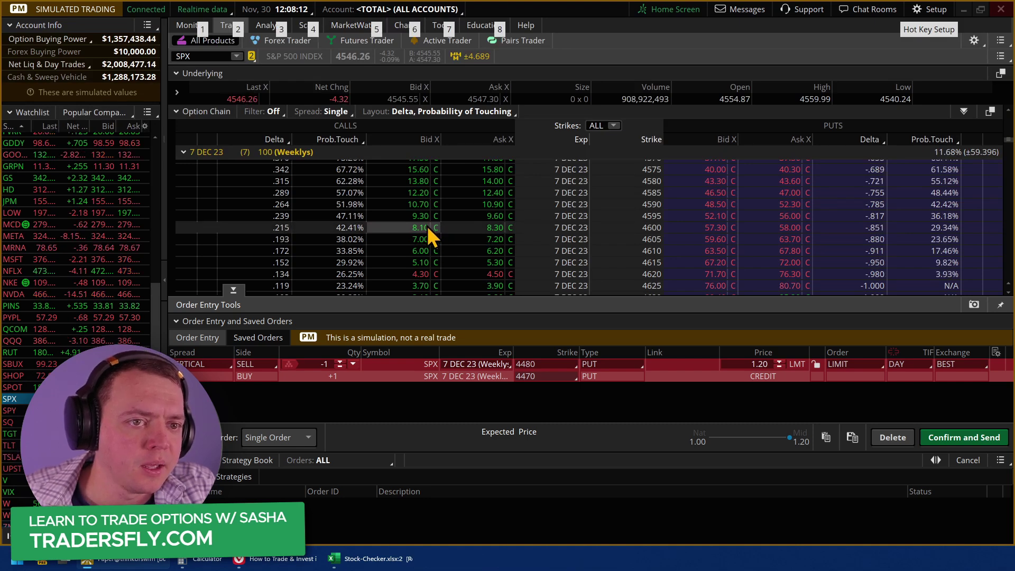
left_click(418, 253, "ctrl")
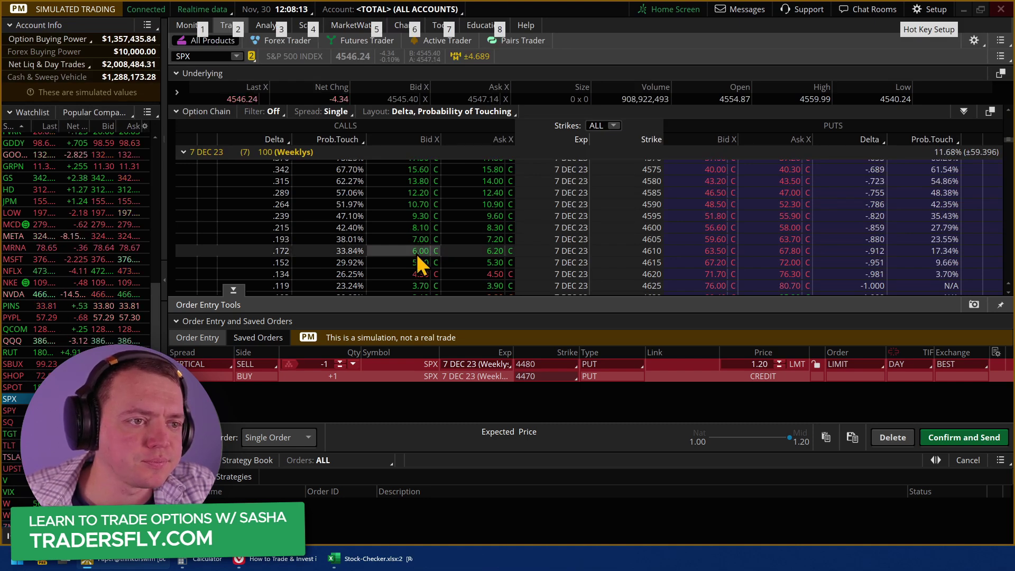
left_click(481, 274, "ctrl")
right_click(650, 397)
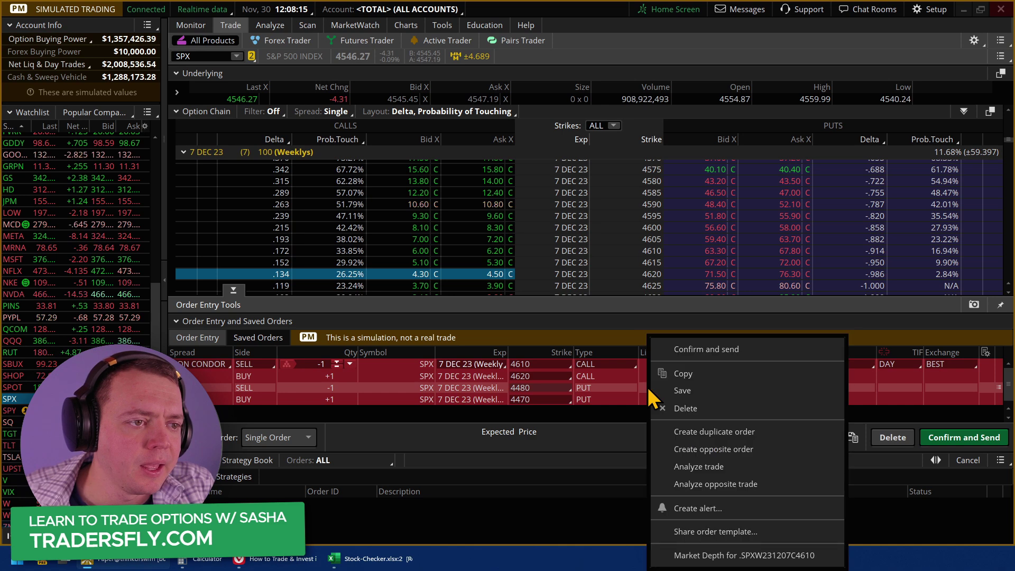
left_click(695, 472)
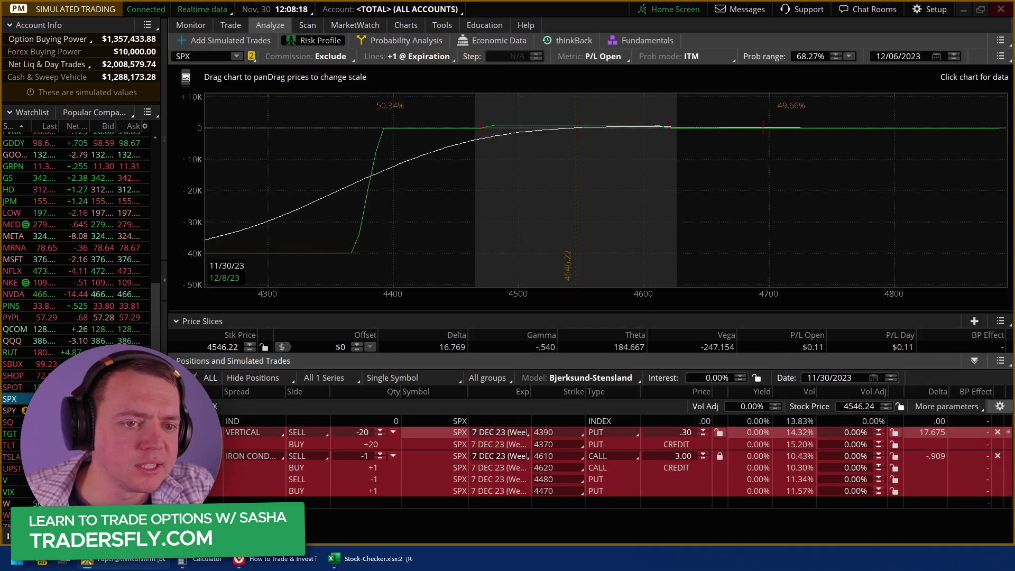
Step: Center the condor's risk curve and read P/L near 4582 and the current SPX price
left_click_drag(483, 272, 324, 274)
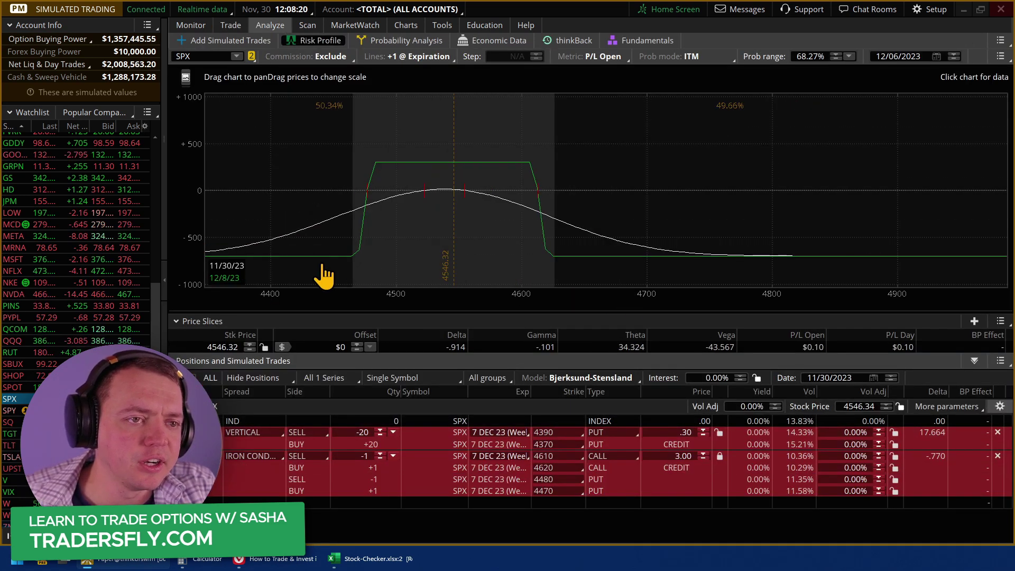
left_click_drag(607, 295, 818, 291)
left_click(802, 260)
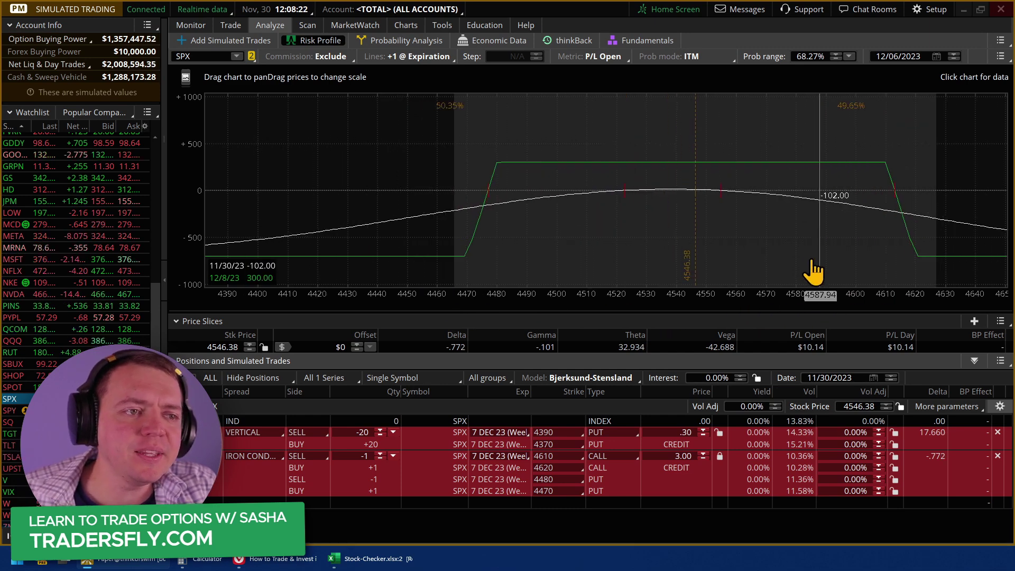
mouse_move(738, 246)
left_mouse_down()
mouse_move(680, 226)
mouse_move(599, 257)
left_mouse_up()
left_click(605, 249)
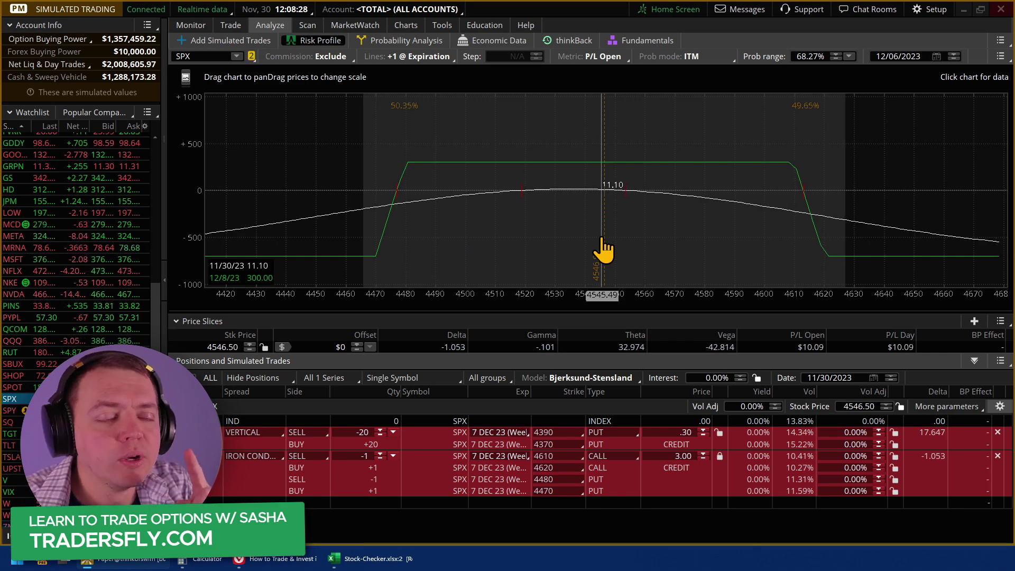
Step: Read P/L near 4442, then compare against the put vertical and return to the iron condor
left_click(292, 233)
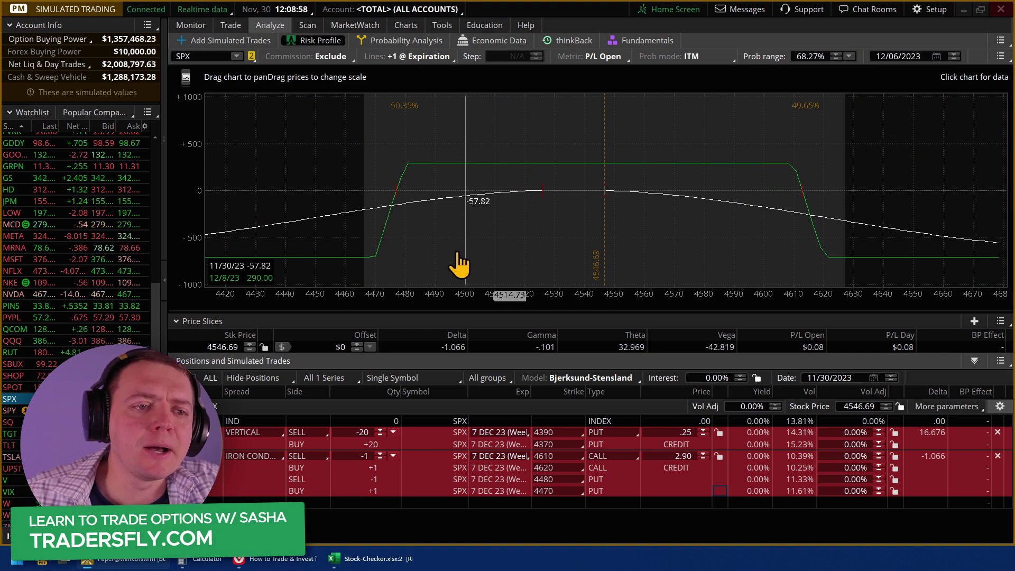
left_click(212, 432)
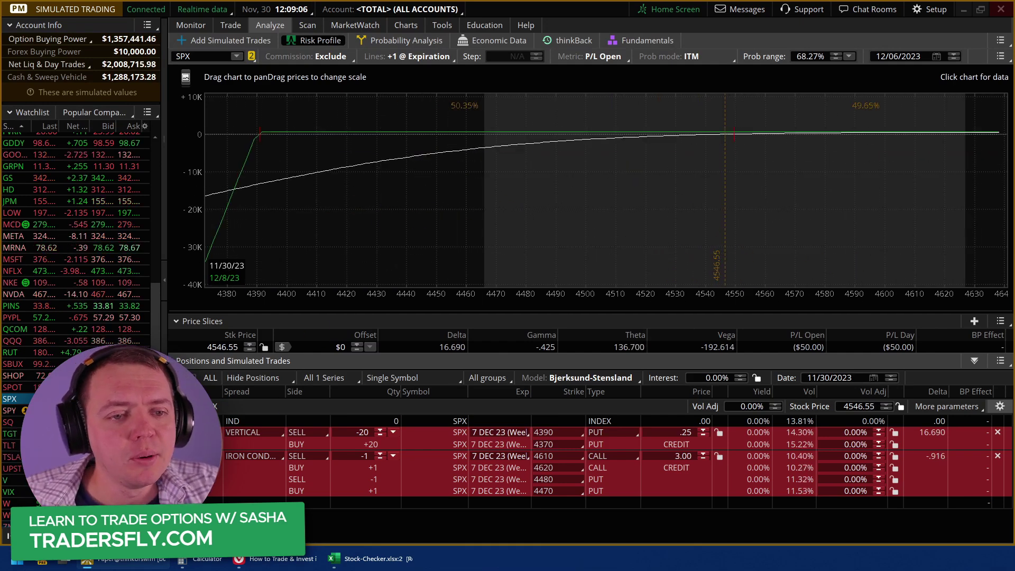
left_click(296, 456)
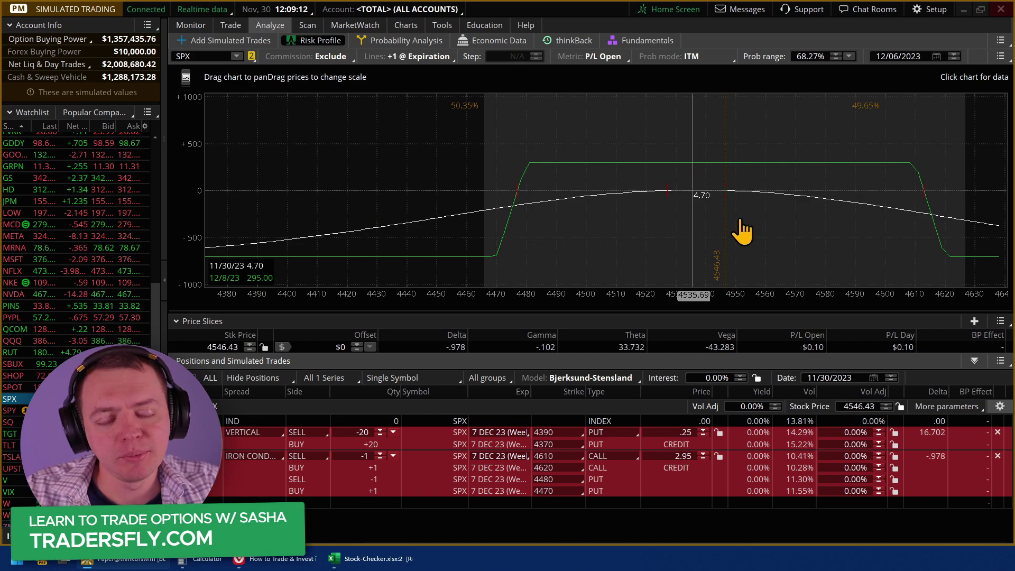
Step: Create a one-lot short 4550/4545 put vertical from the 4550 put and send it to Analyze
left_click(222, 25)
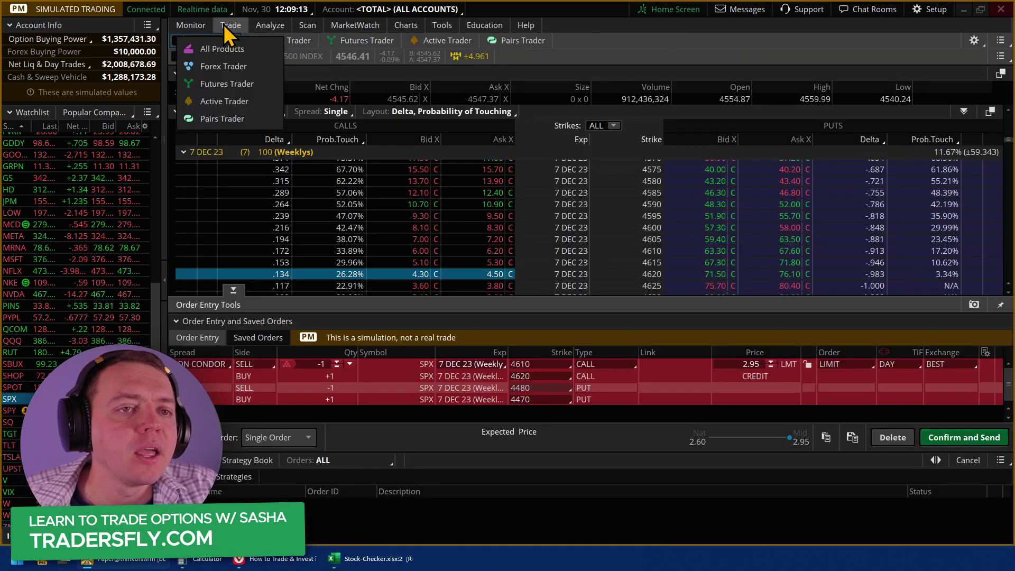
left_click(231, 324)
scroll(370, 227, "up", 6)
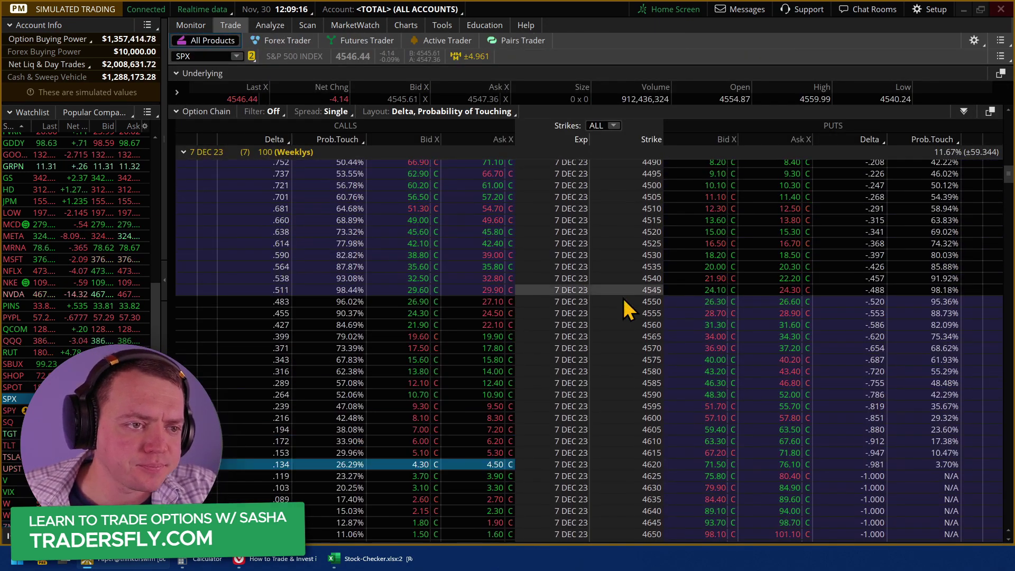
right_click(710, 314)
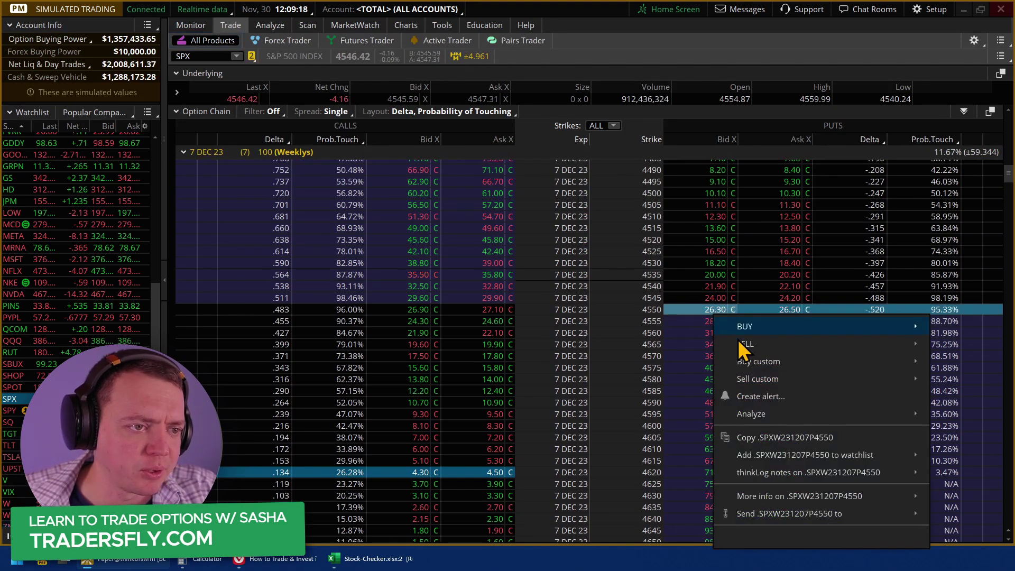
mouse_move(740, 344)
left_click(600, 74)
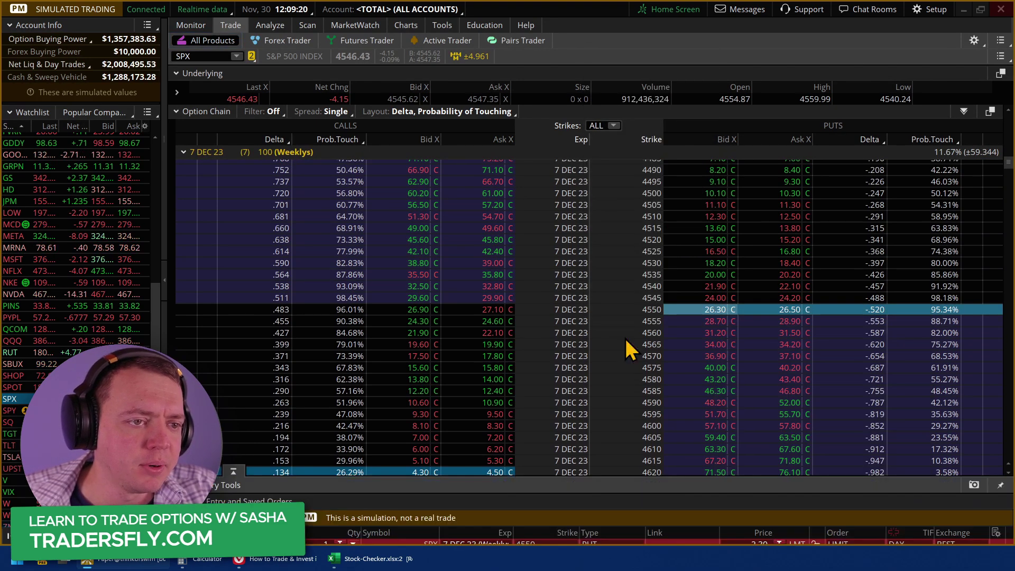
right_click(693, 389)
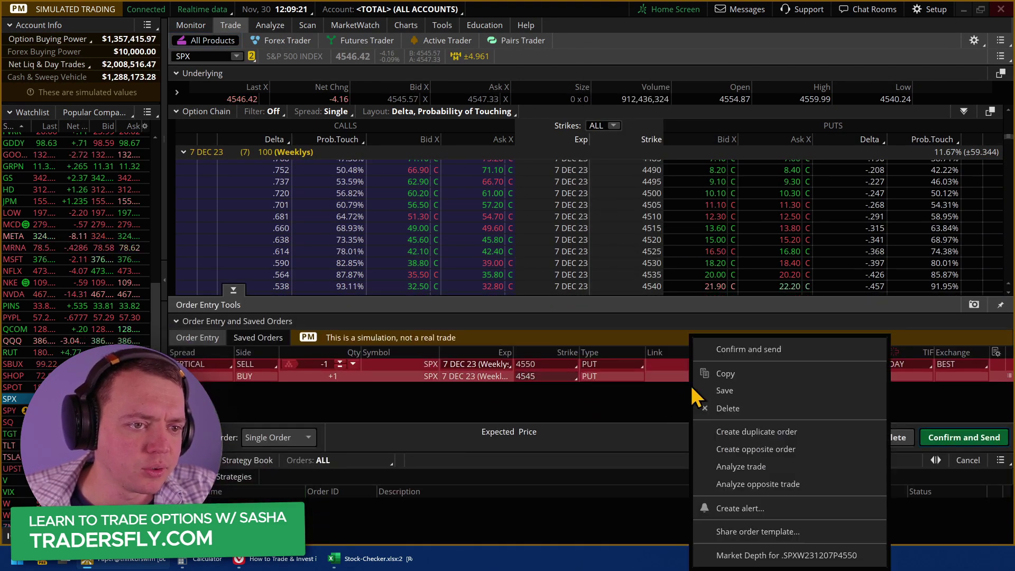
left_click(740, 467)
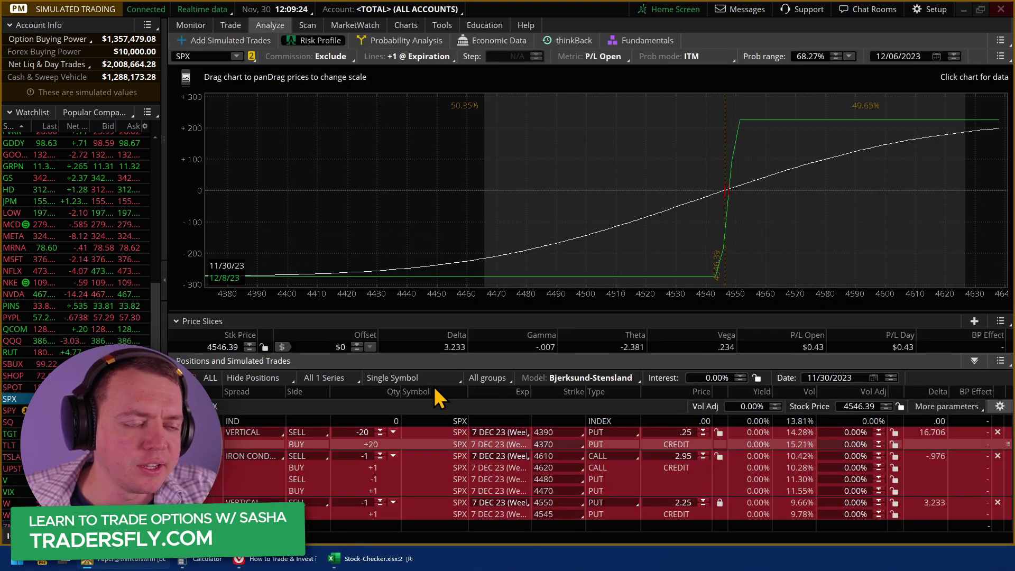
Step: Move the long put to the 4540 strike and double the vertical to two contracts
left_click_drag(359, 148, 262, 148)
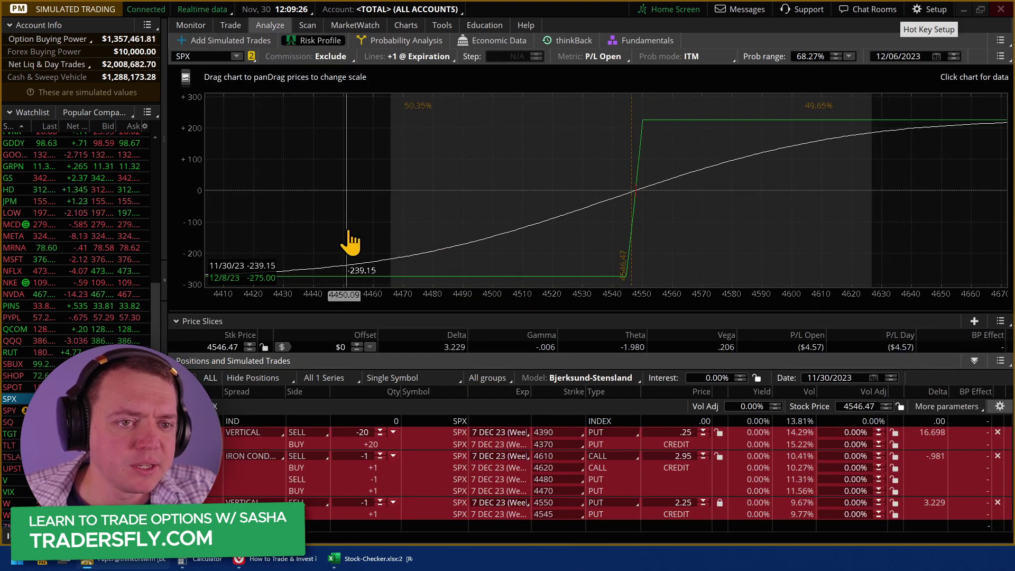
left_click(556, 515)
left_click(562, 477)
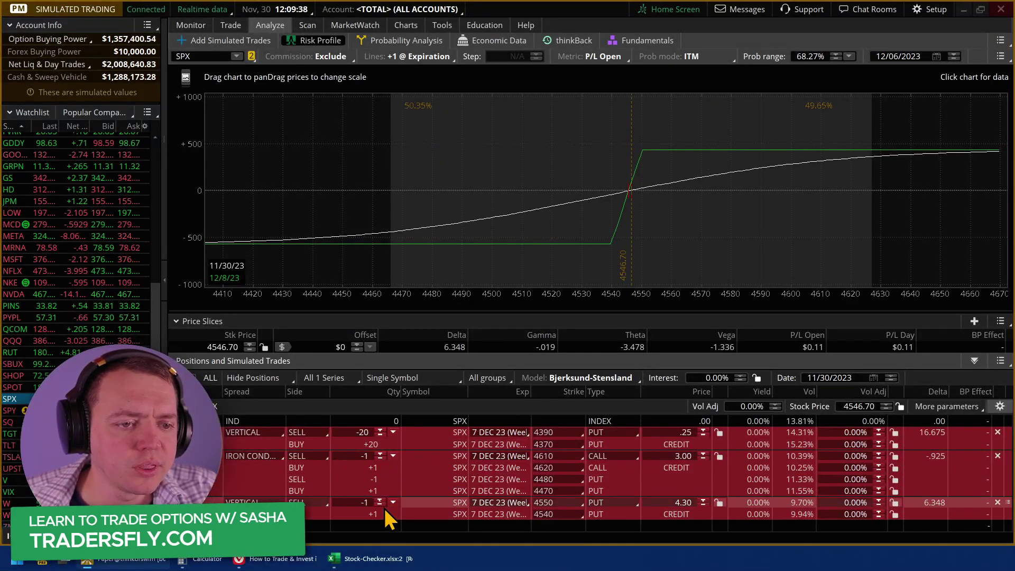
left_click(380, 506)
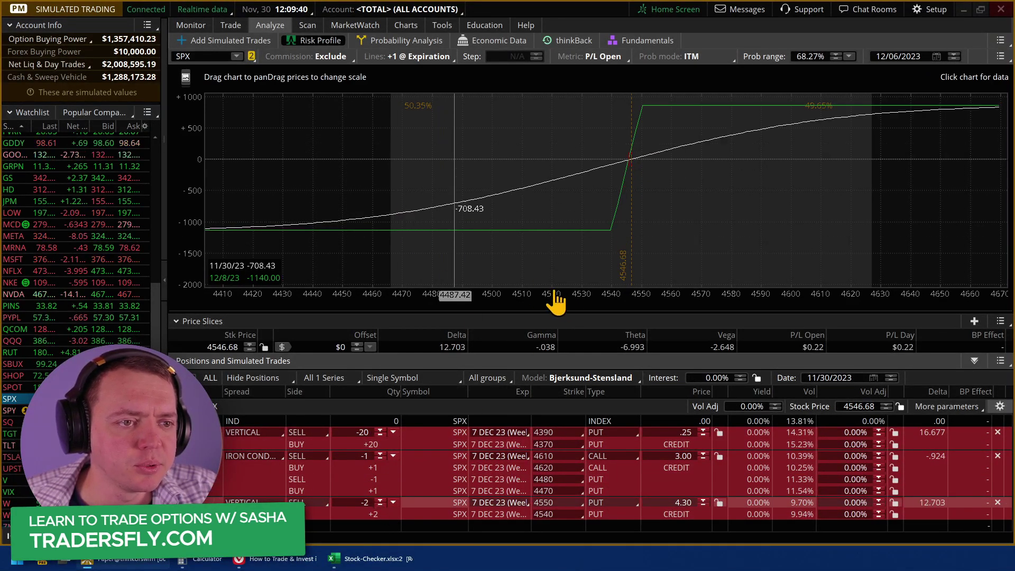
Step: Pan the risk graph to review the two-lot 4550/4540 vertical's roughly 890 maximum profit
left_click_drag(363, 283, 272, 279)
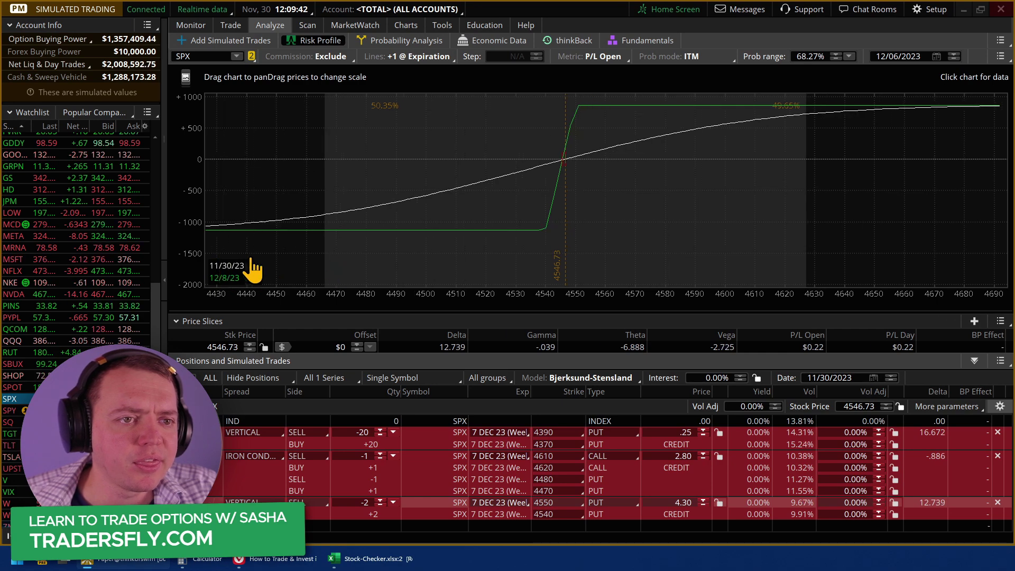
left_click_drag(670, 249, 330, 232)
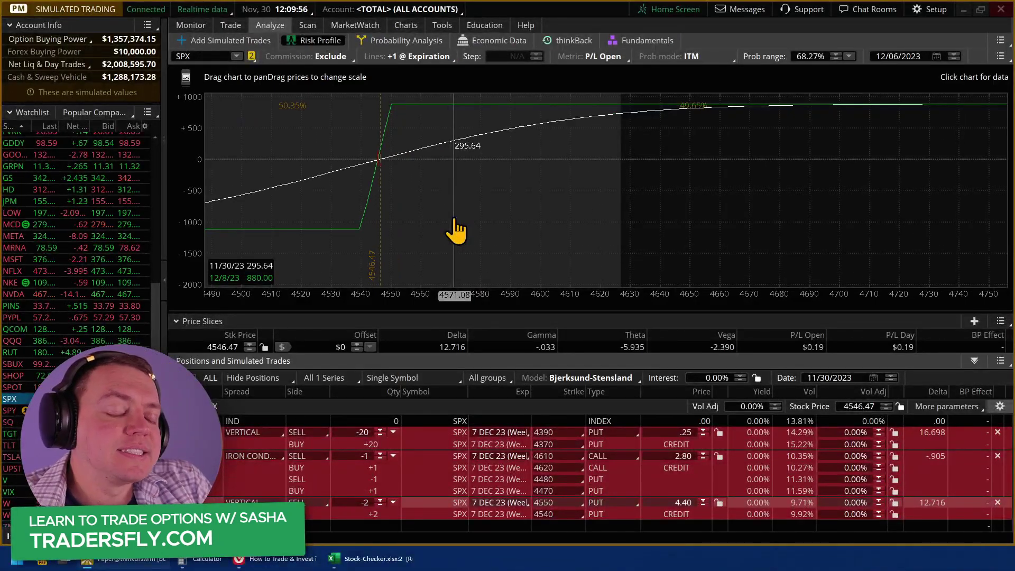
left_click_drag(500, 225, 706, 248)
left_click_drag(821, 259, 825, 259)
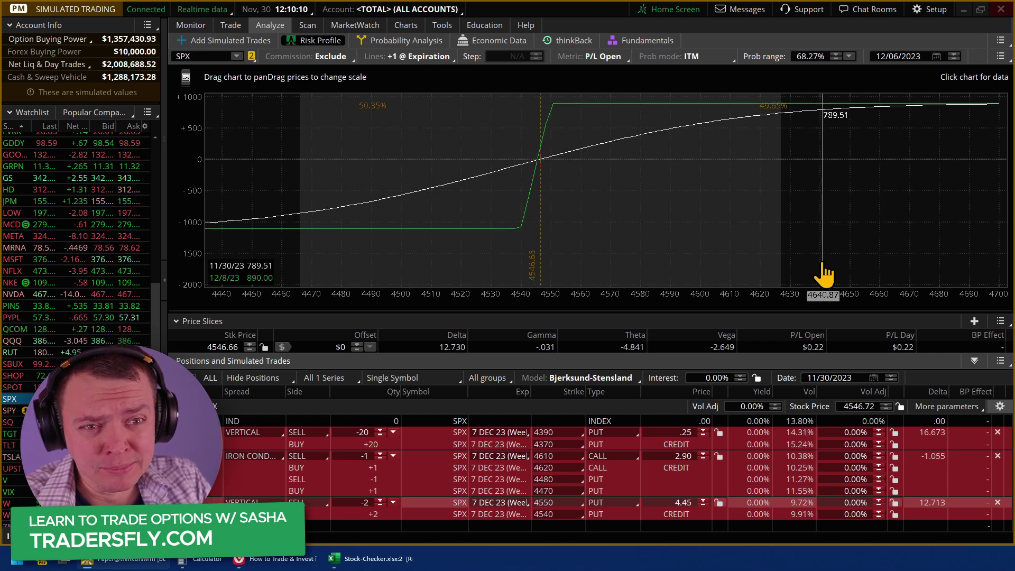
Step: Bring up Stock-Checker and review the Equal Bet, Double on Loss and 3x Loss Heat columns
left_click(380, 558)
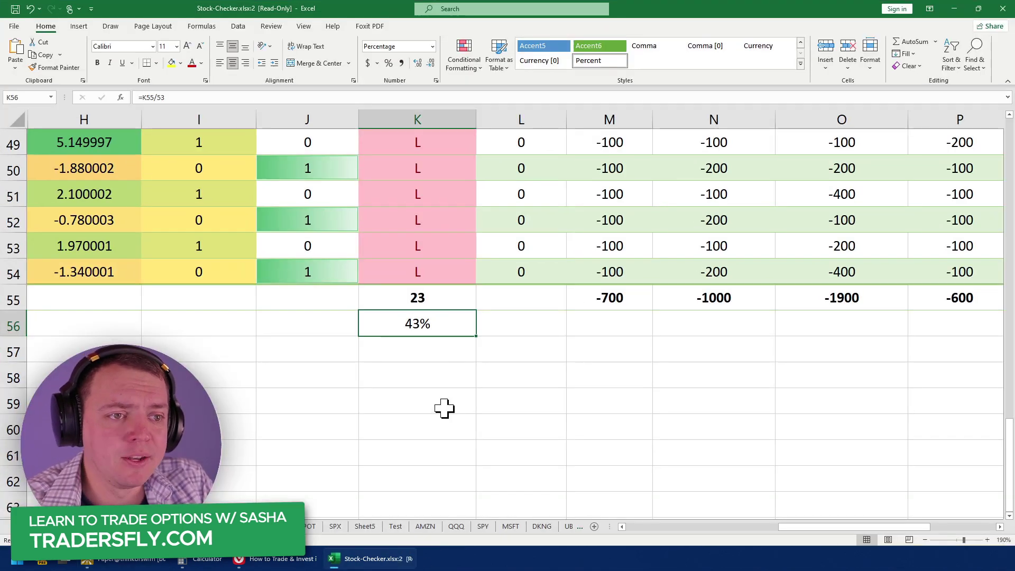
scroll(444, 343, "up", 16)
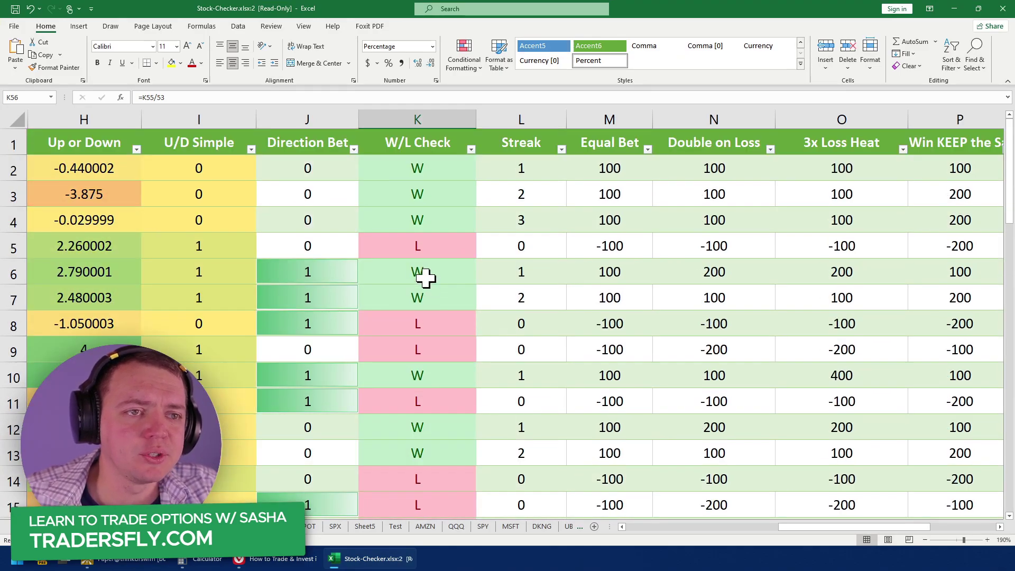
scroll(423, 273, "down", 4, "ctrl")
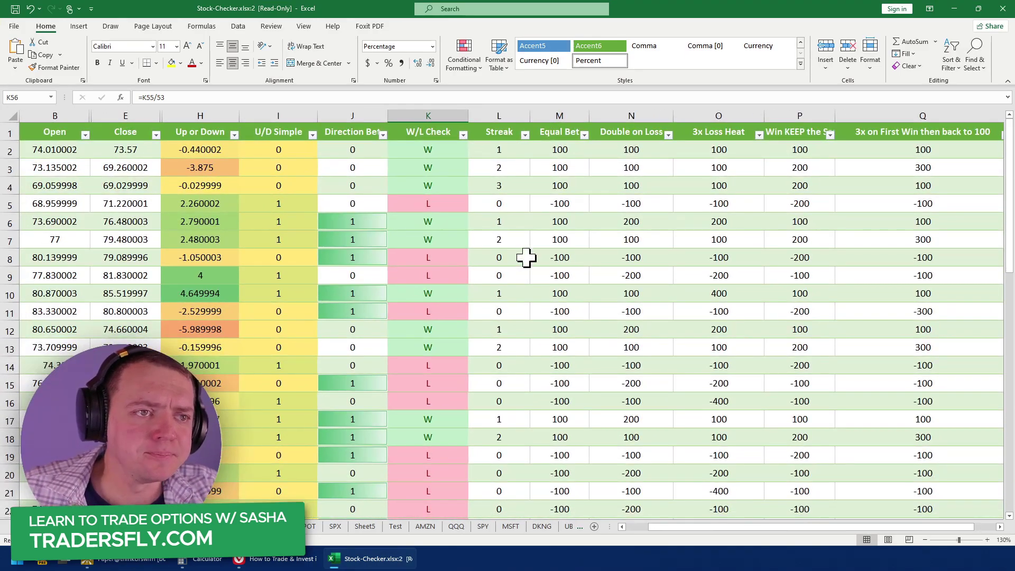
scroll(521, 250, "down", 1)
scroll(444, 301, "up", 2, "ctrl")
scroll(359, 370, "down", 14)
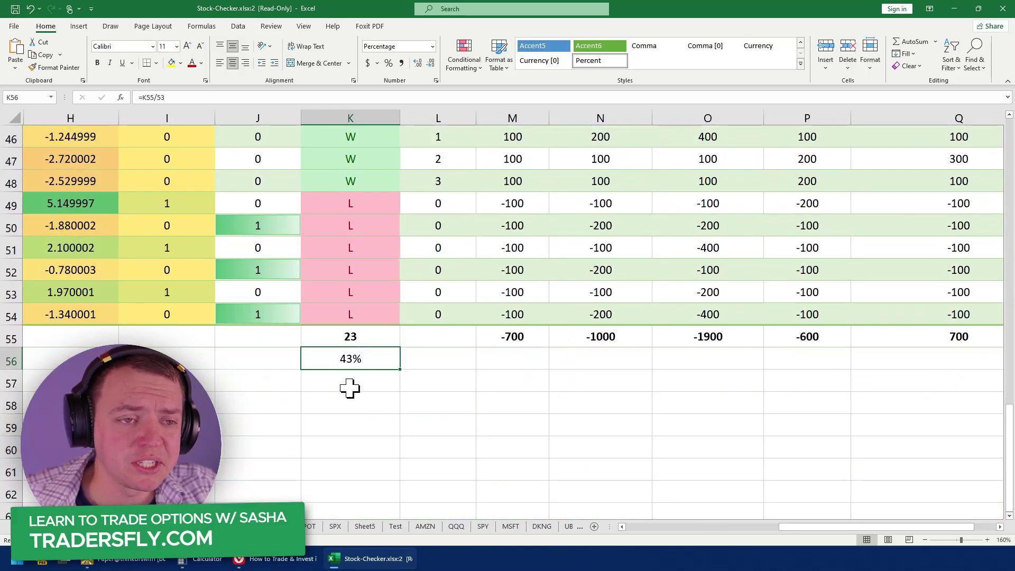
scroll(641, 317, "up", 15)
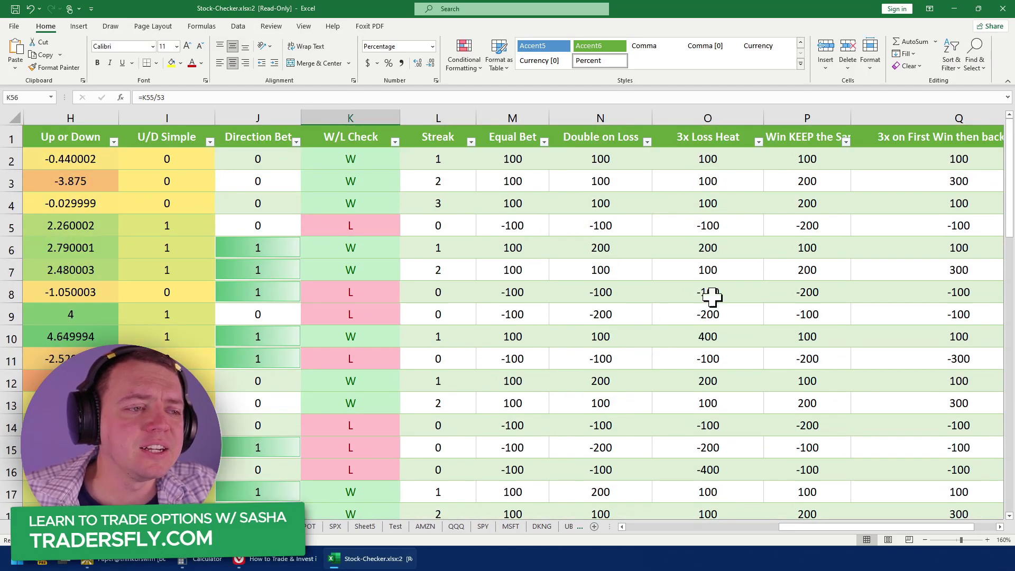
scroll(847, 539, "right", 1)
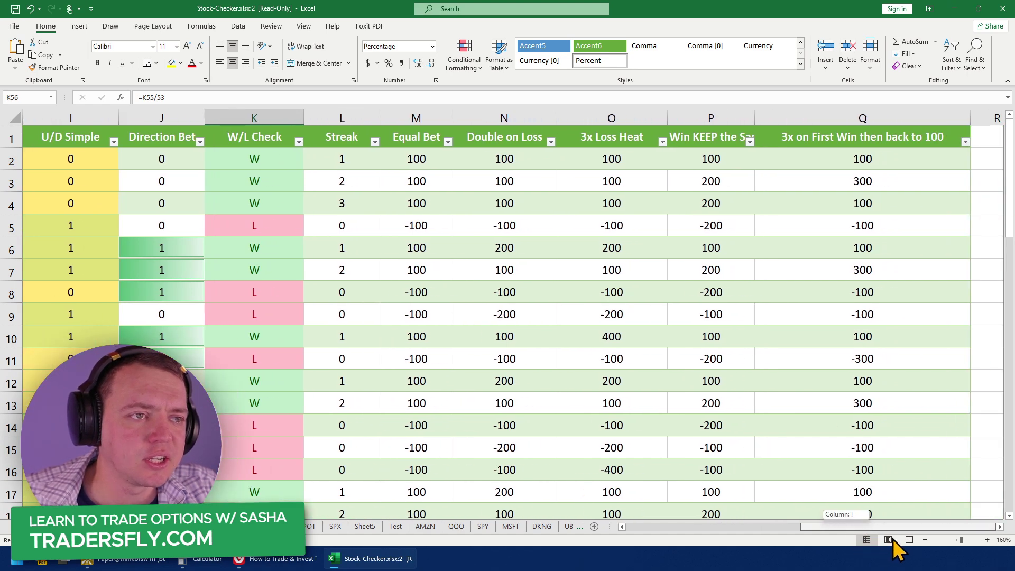
left_click_drag(425, 137, 842, 132)
left_click(424, 133)
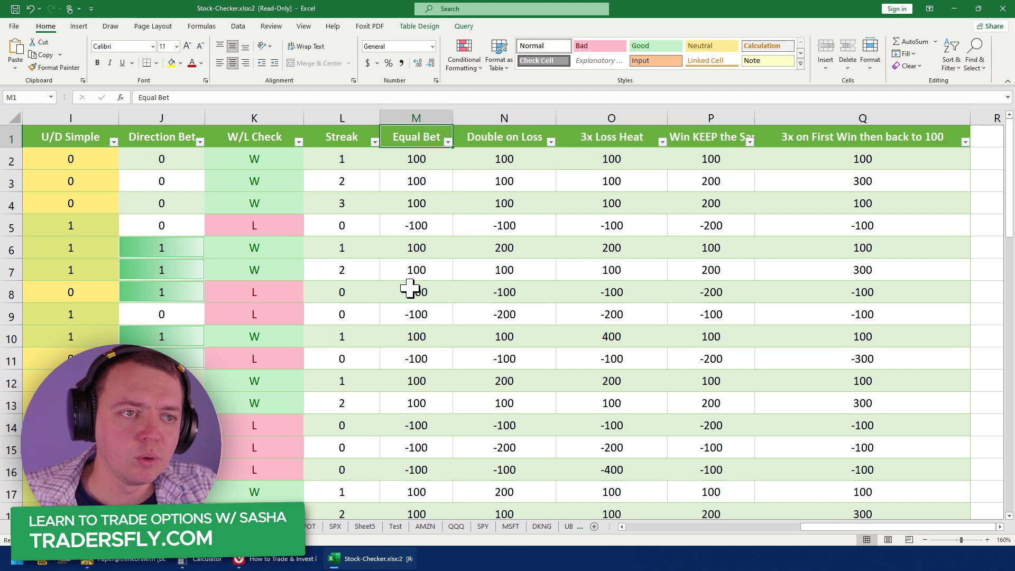
left_click(510, 137)
left_click(599, 140)
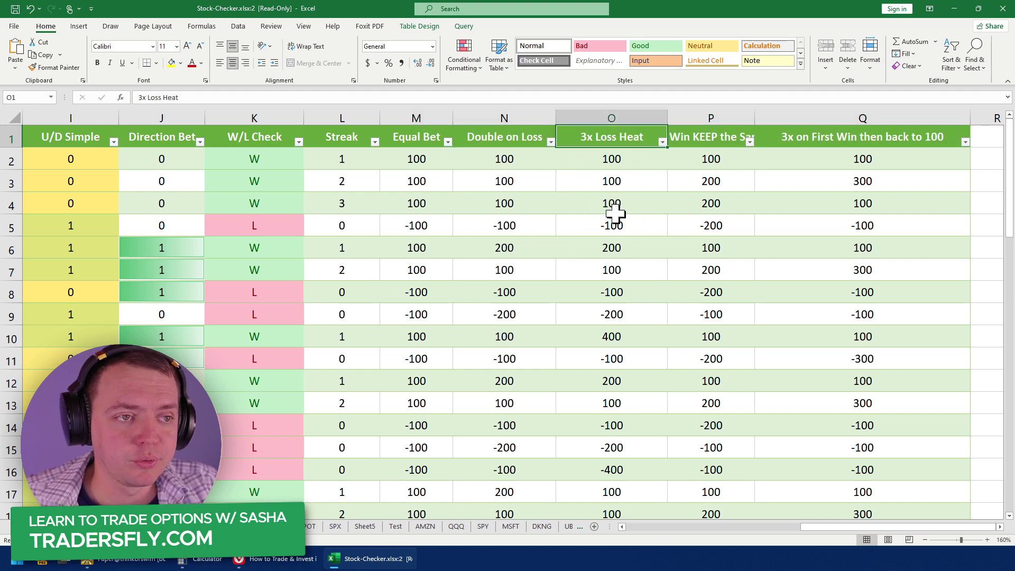
Step: Check the 2x Win KEEP the Same and 3x on First Win columns, down to Q55's 700 total
left_click_drag(709, 137, 716, 228)
left_click(744, 173)
left_click(718, 136)
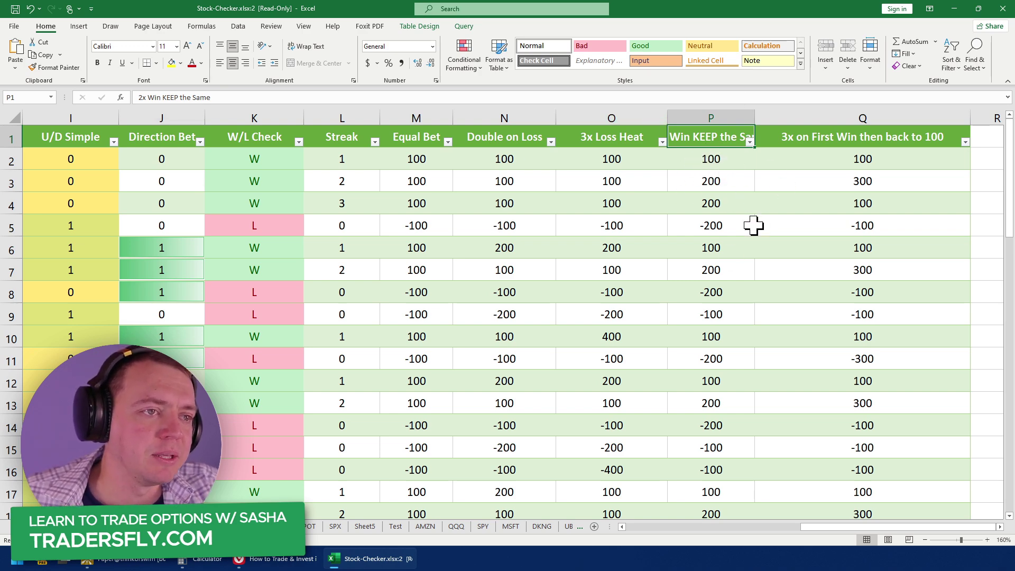
left_click(829, 137)
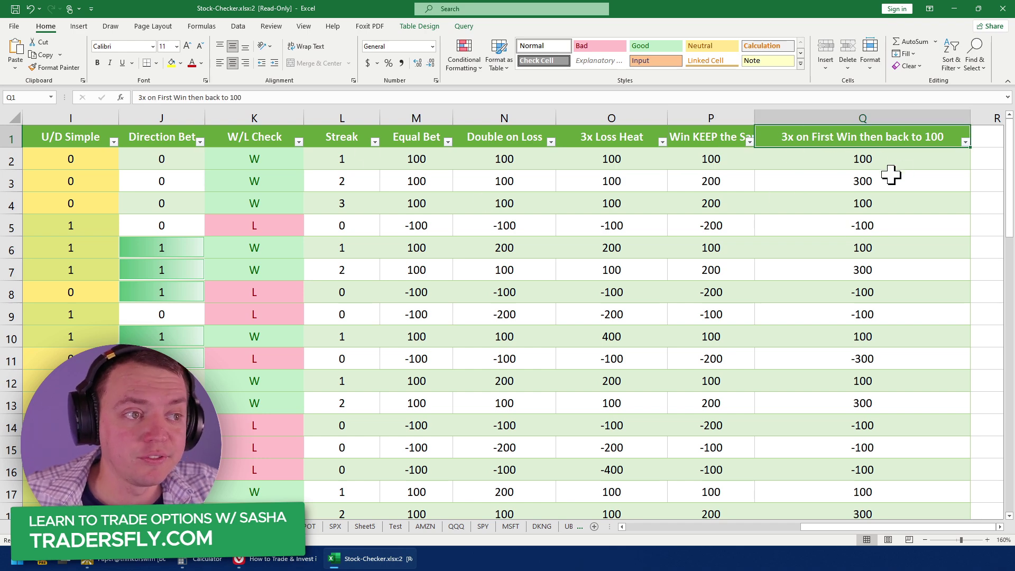
left_click(860, 199)
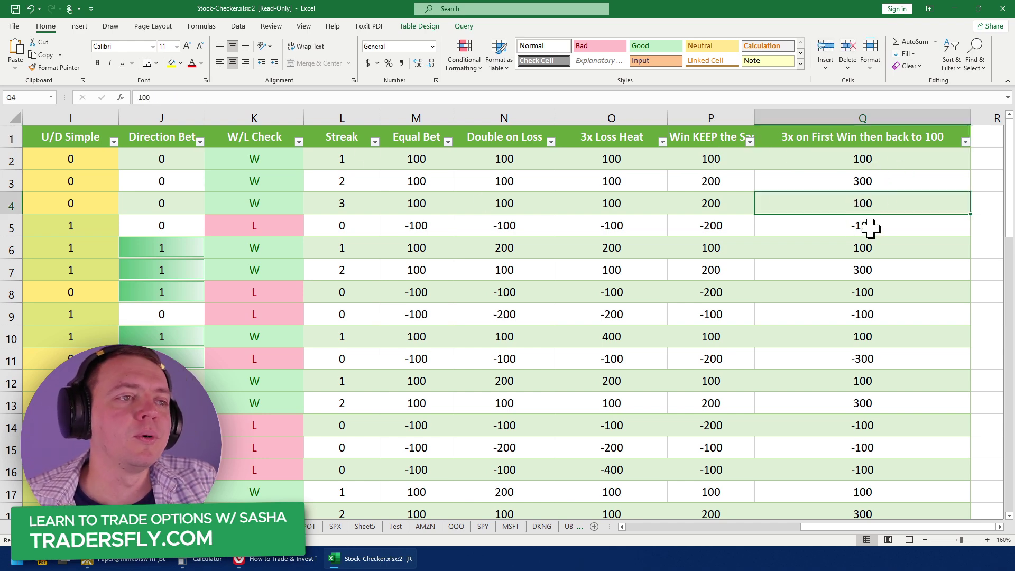
scroll(865, 211, "down", 14)
scroll(869, 337, "down", 2)
scroll(865, 333, "up", 2)
left_click(863, 401)
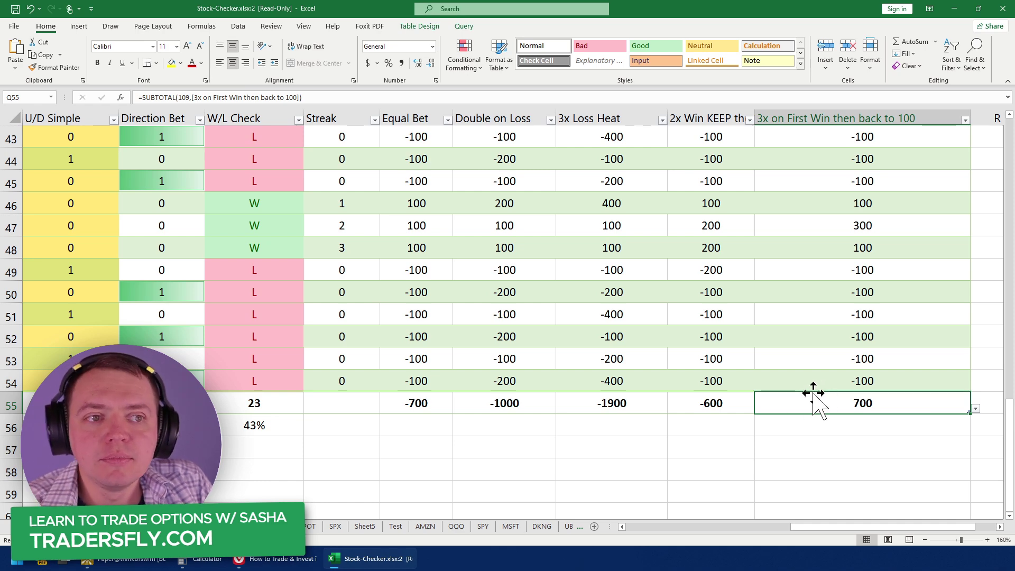
scroll(529, 429, "down", 1)
left_click(239, 357)
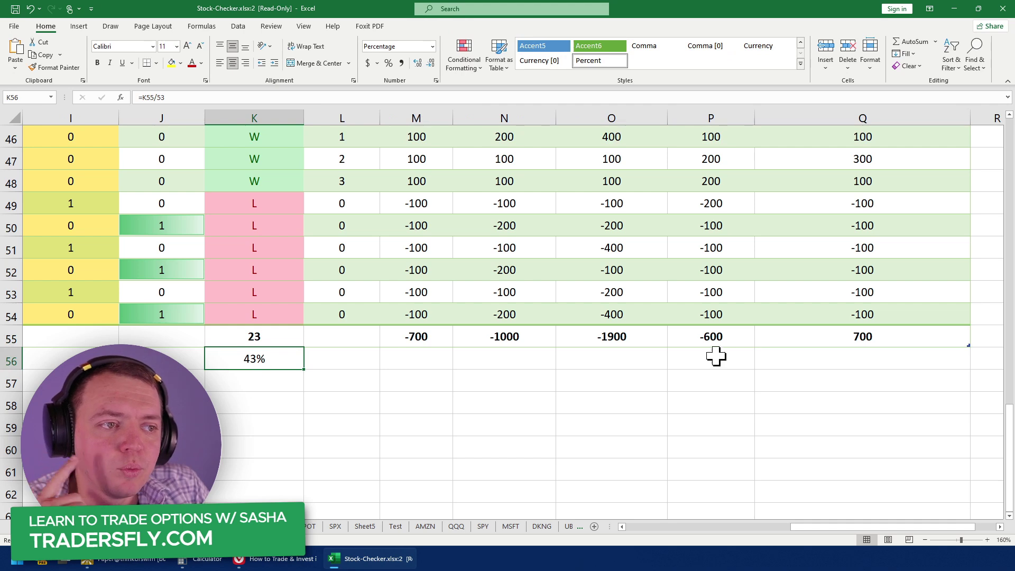
left_click(874, 341)
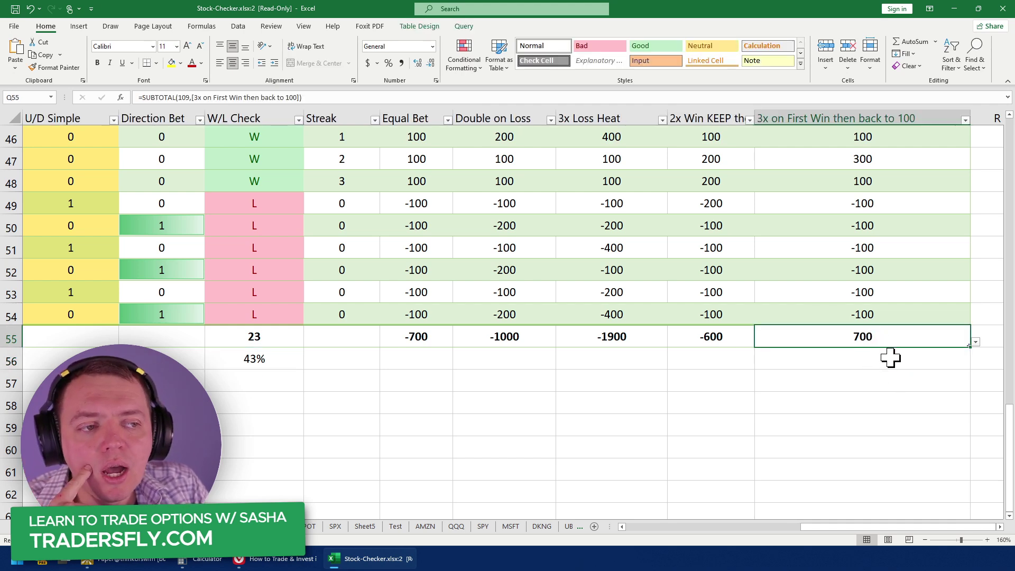
left_click(437, 336)
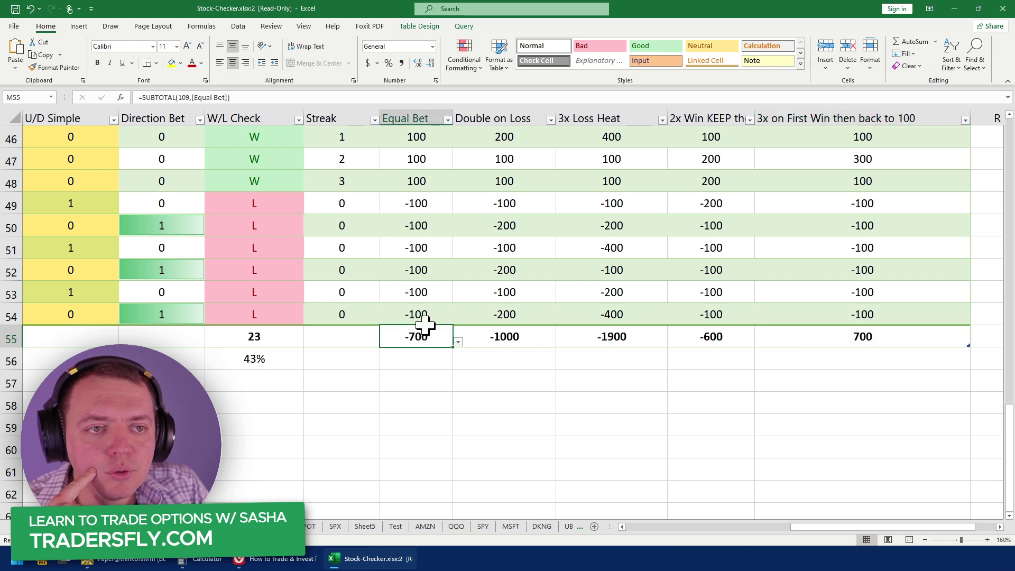
scroll(251, 371, "down", 1)
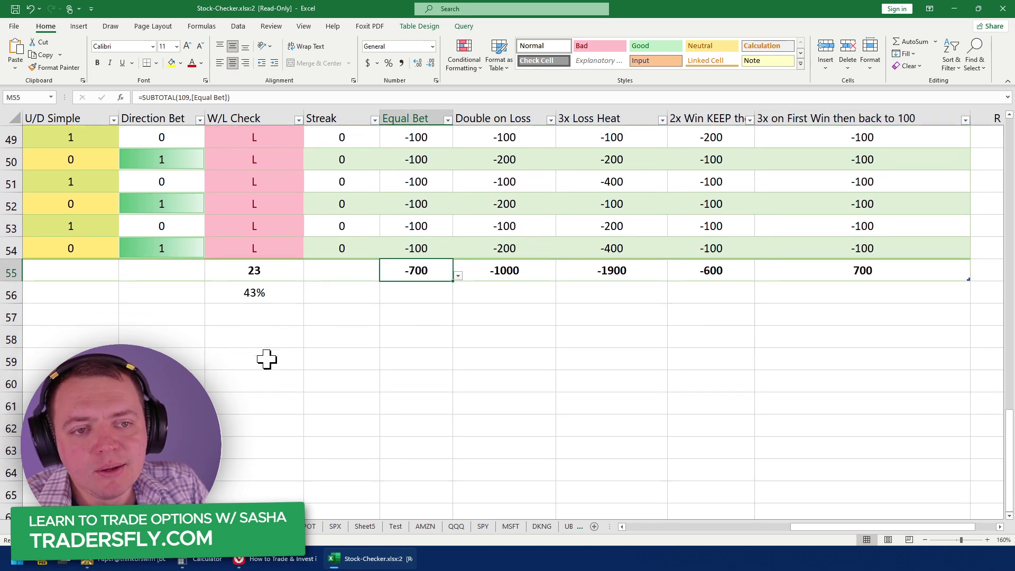
left_click(259, 293)
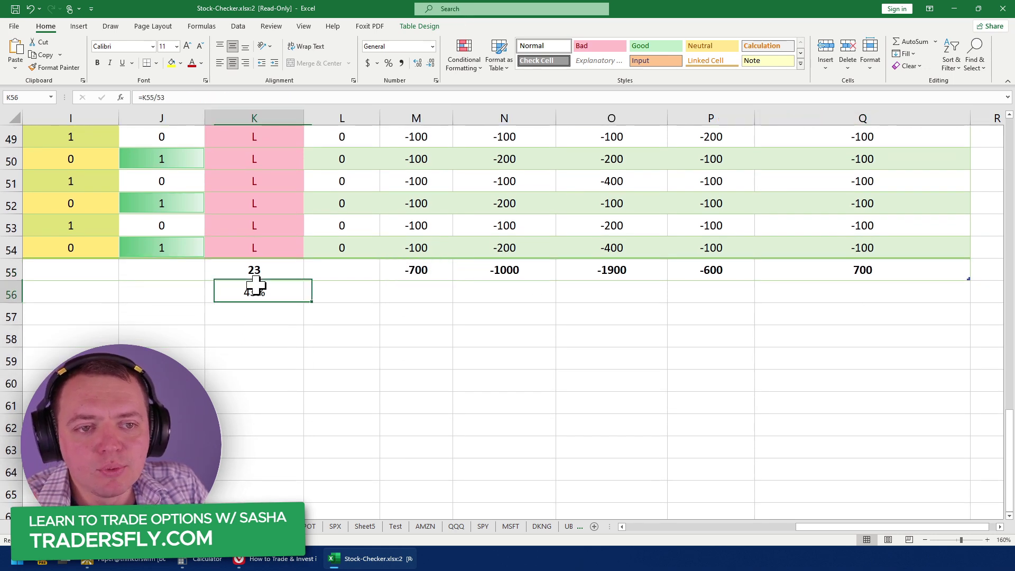
left_click(434, 268)
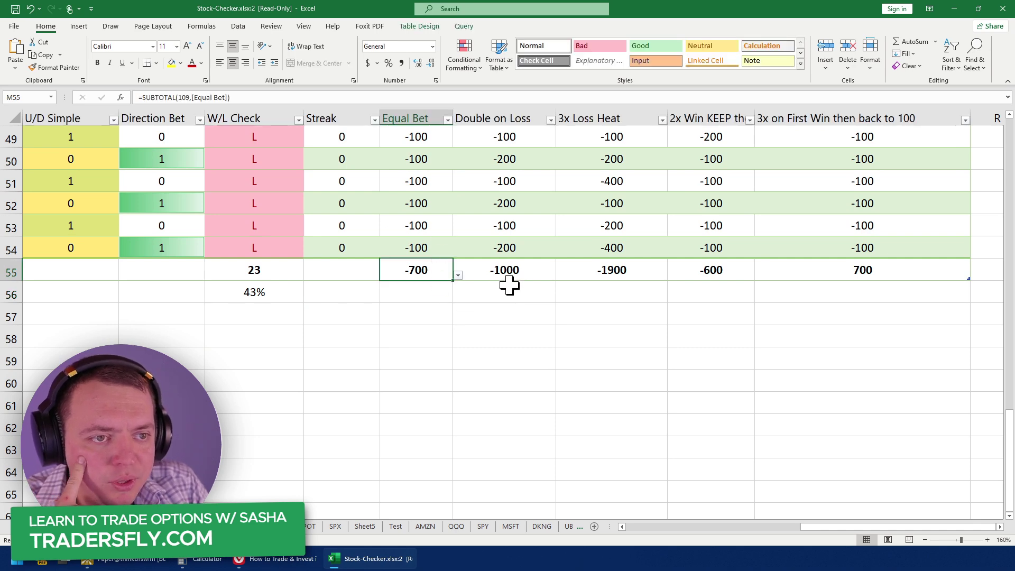
left_click(519, 269)
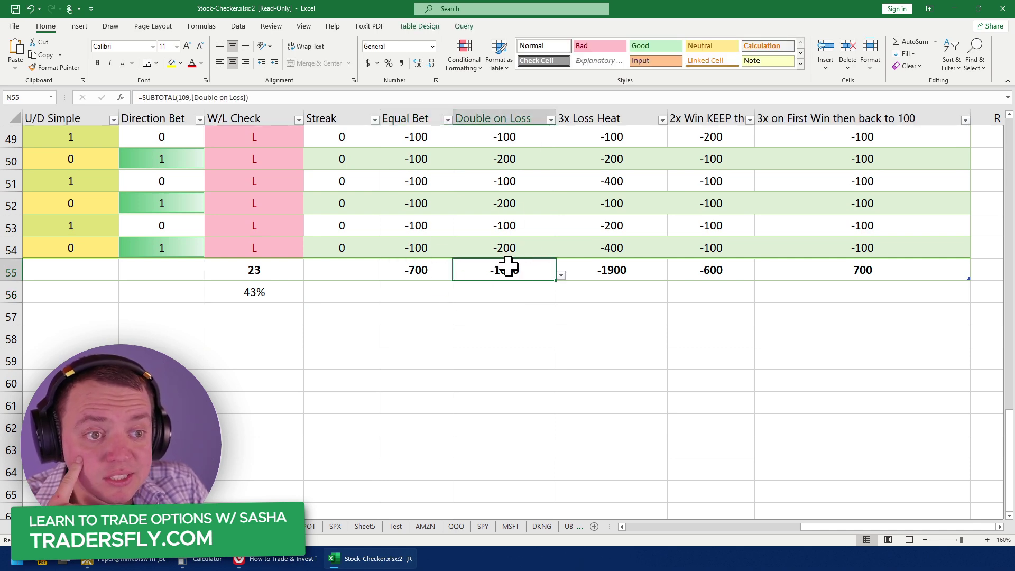
left_click(617, 273)
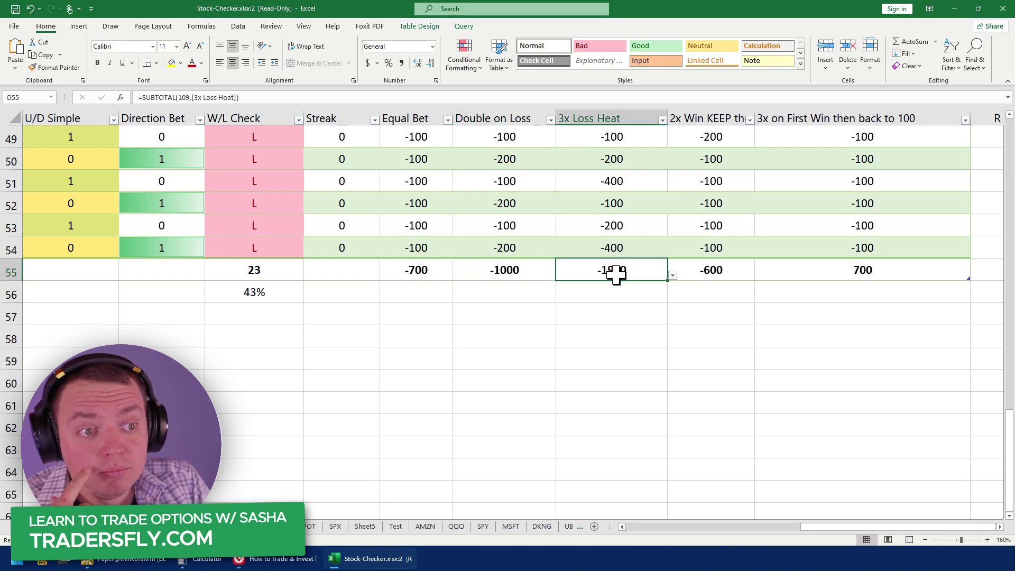
left_click(249, 291)
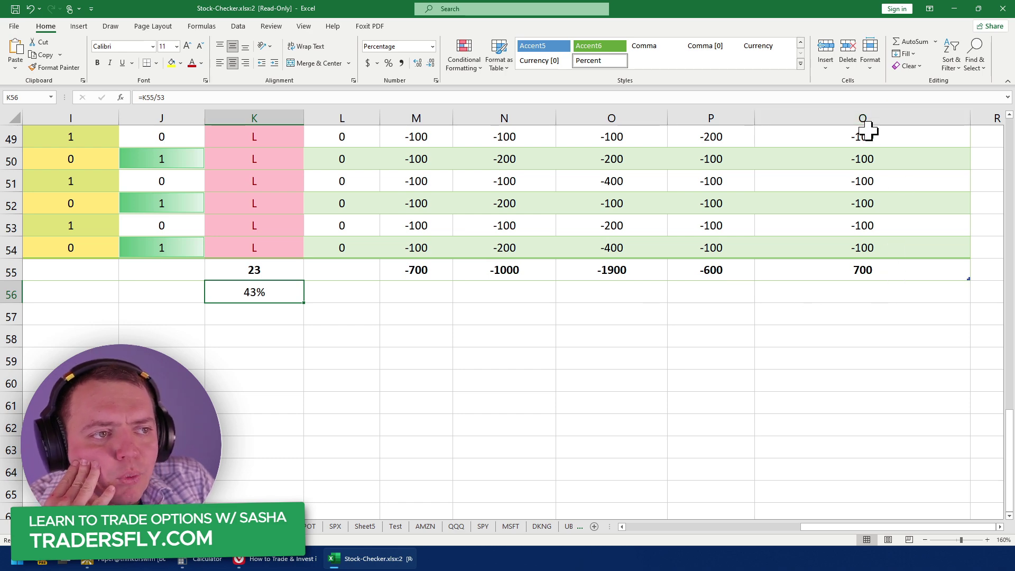
scroll(850, 273, "up", 4)
scroll(860, 307, "down", 2)
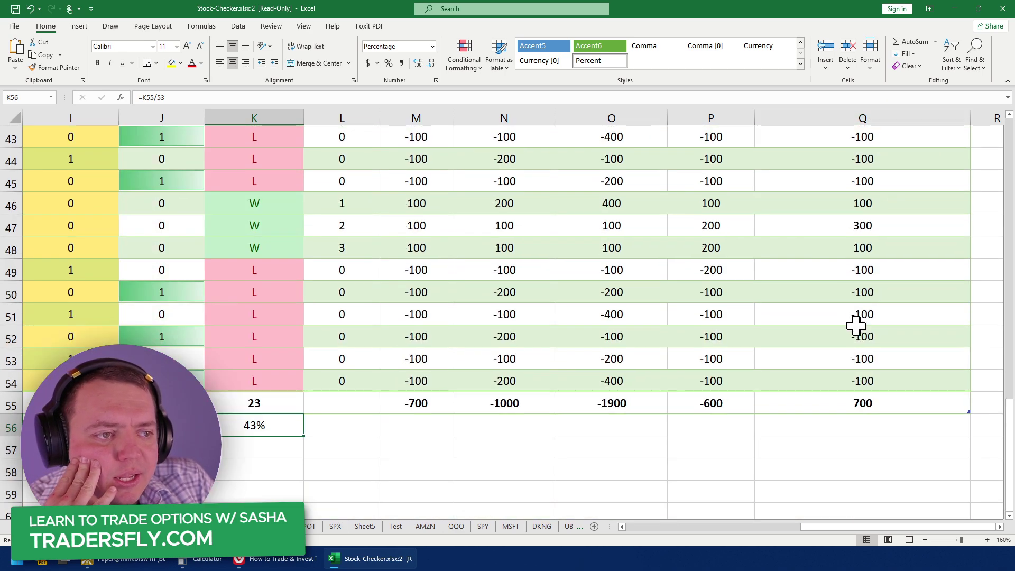
left_click(848, 404)
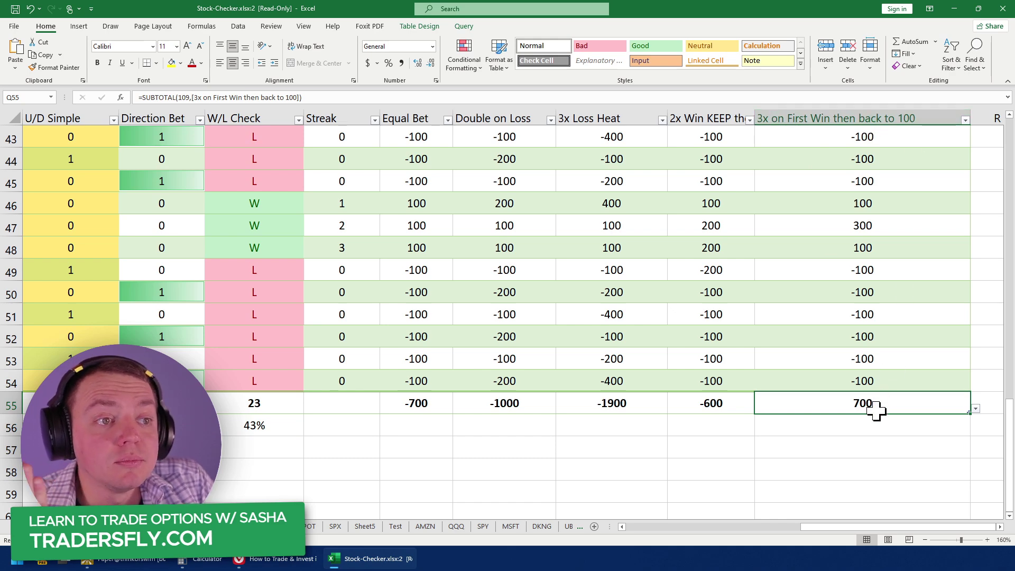
left_click(707, 403)
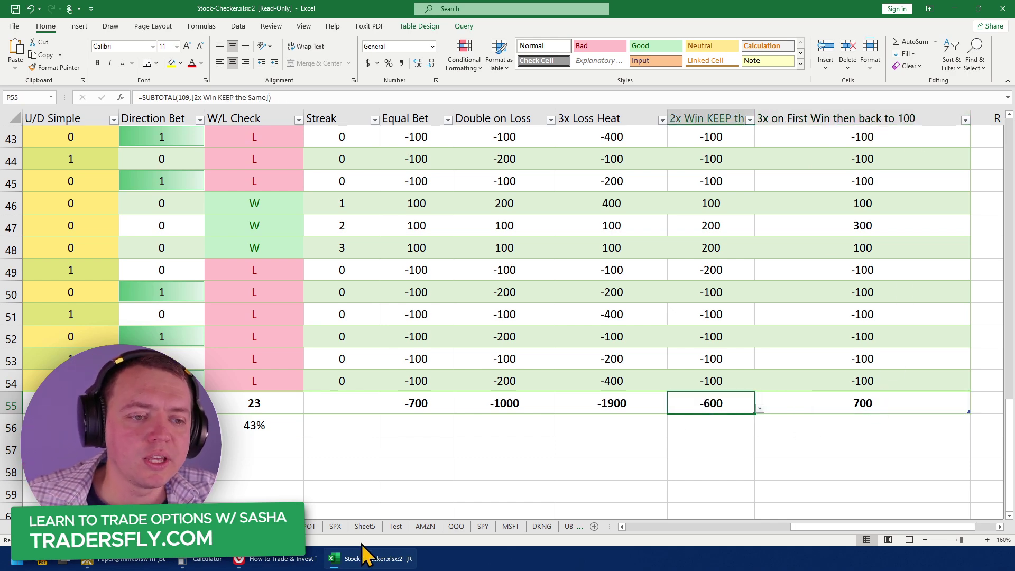
Step: Return to thinkorswim and read the 20-lot 4390/4370 vertical's P/L near the current SPX price
left_click(139, 565)
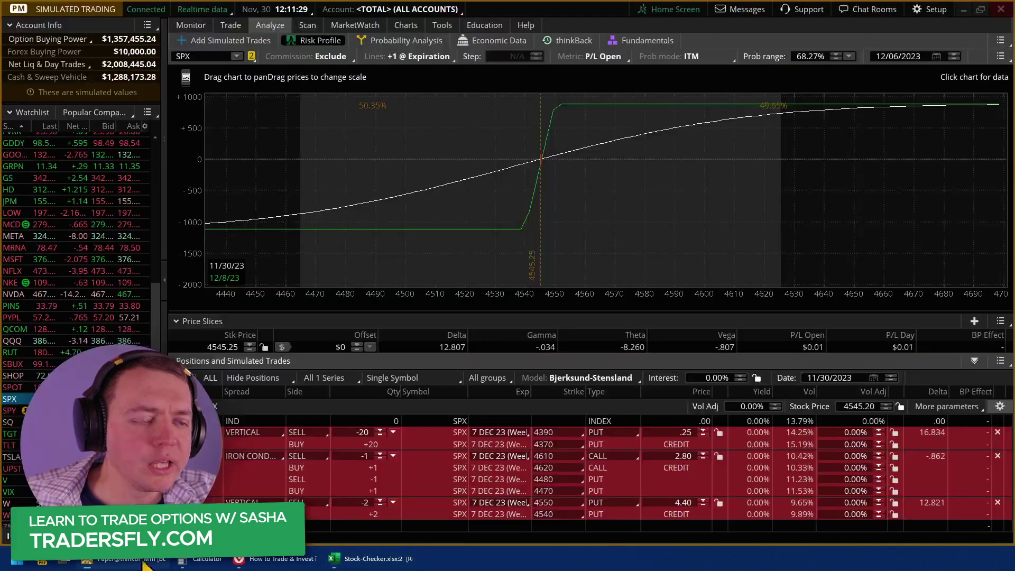
left_click(526, 217)
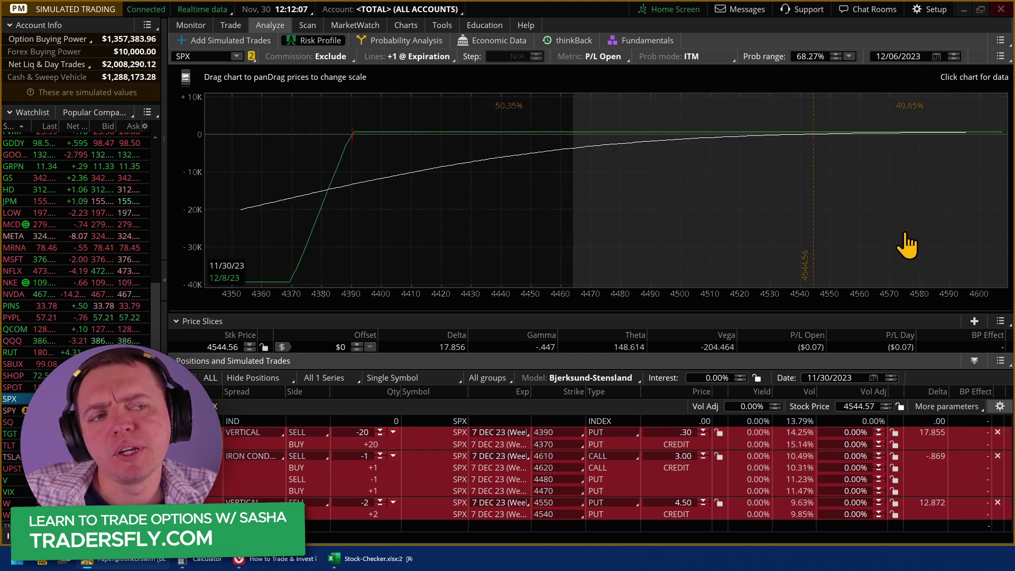
Step: Place the risk-graph crosshair near SPX 4521: about -577 today versus 600 at expiration
left_click(756, 228)
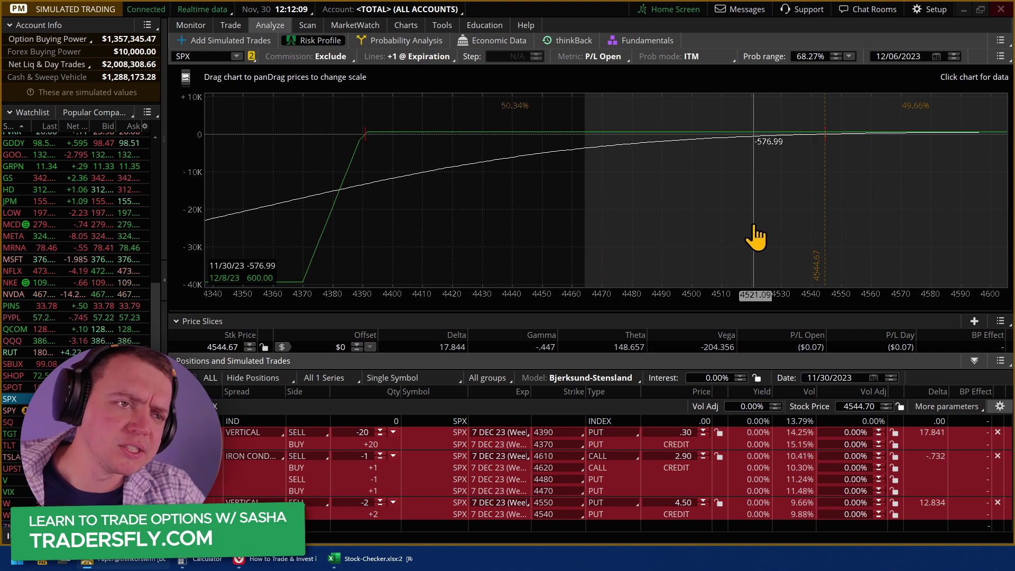